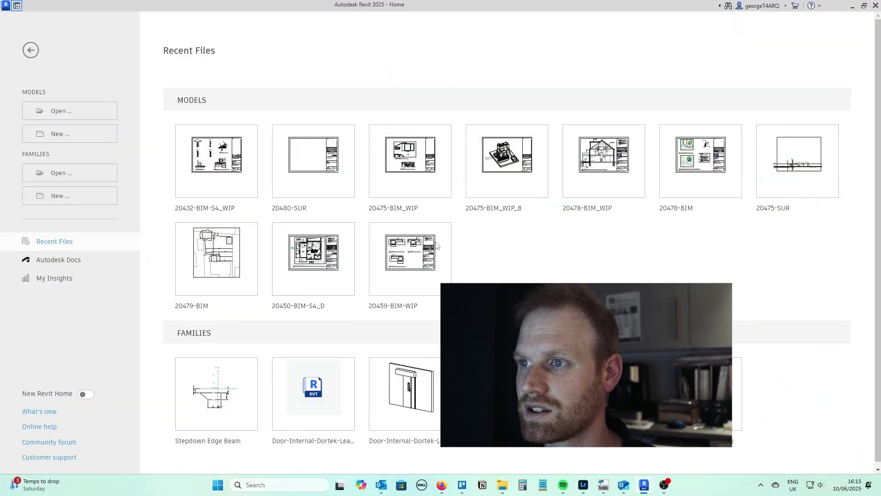
# Start a new Project from the Structural Template.
pyautogui.click(60, 135)
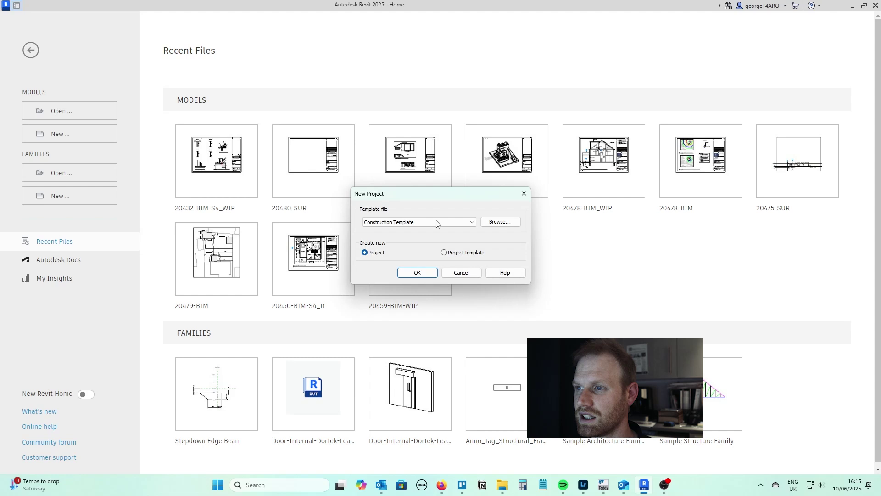
pyautogui.click(410, 225)
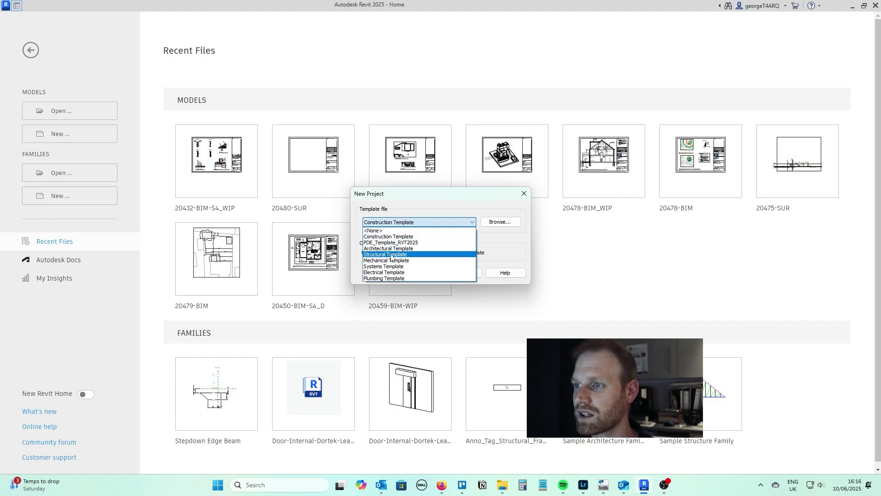
pyautogui.click(391, 255)
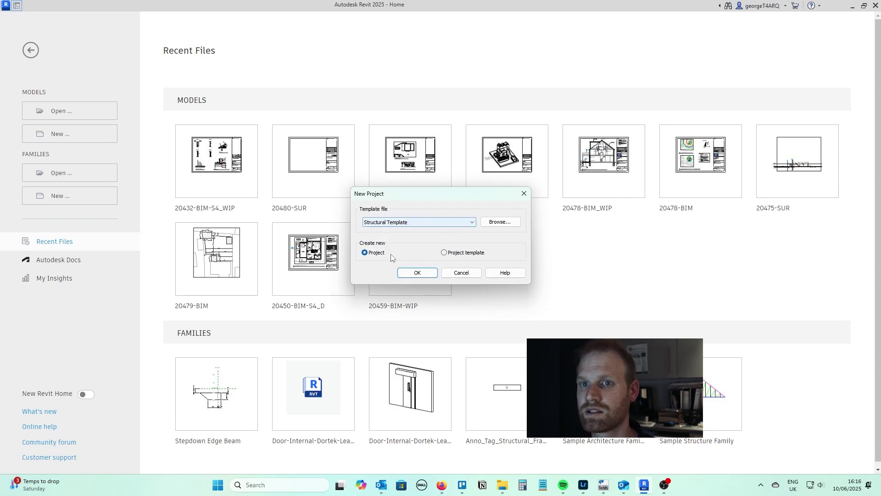
pyautogui.click(423, 273)
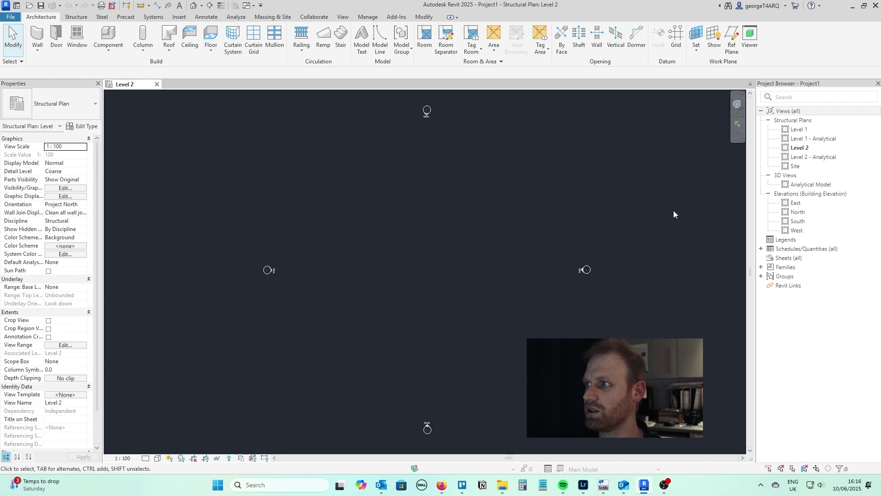
# Open Structural Plan: Level 1 and launch the Structure > Column tool.
pyautogui.click(801, 130)
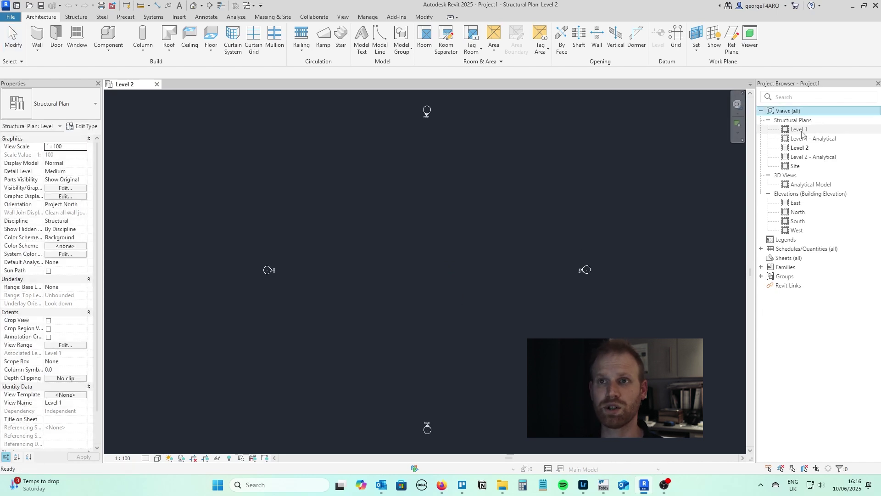
pyautogui.doubleClick(801, 130)
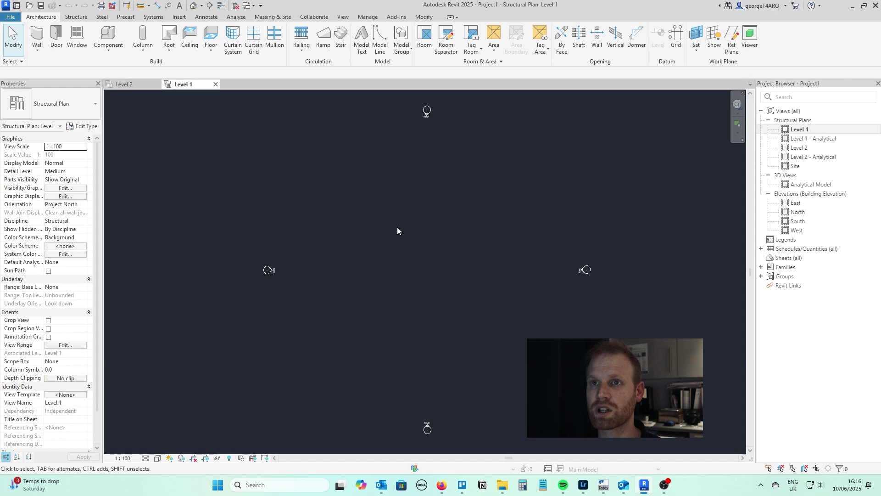
pyautogui.click(77, 17)
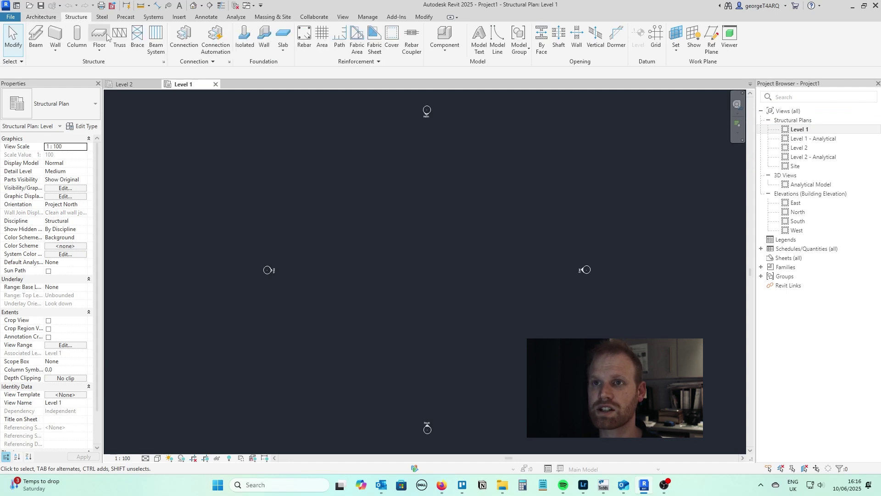
pyautogui.click(77, 41)
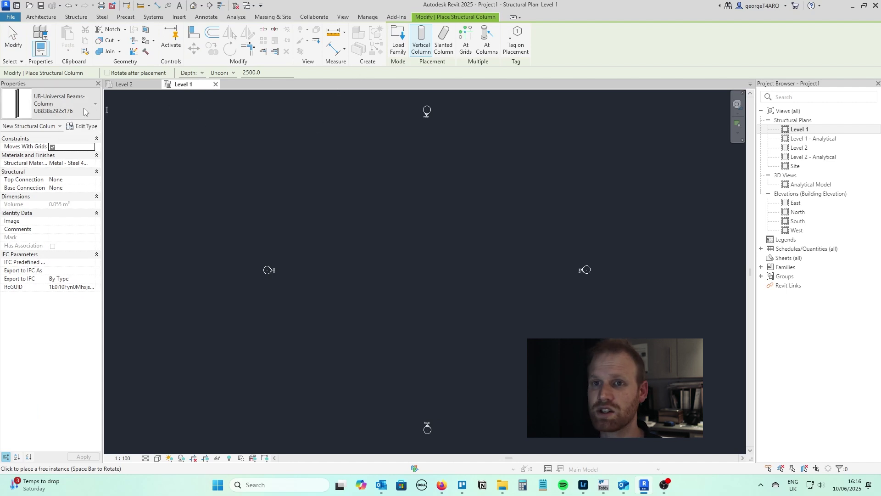
# In Load Family, browse UK > Structural Framing > Steel > British Standard.
pyautogui.click(398, 40)
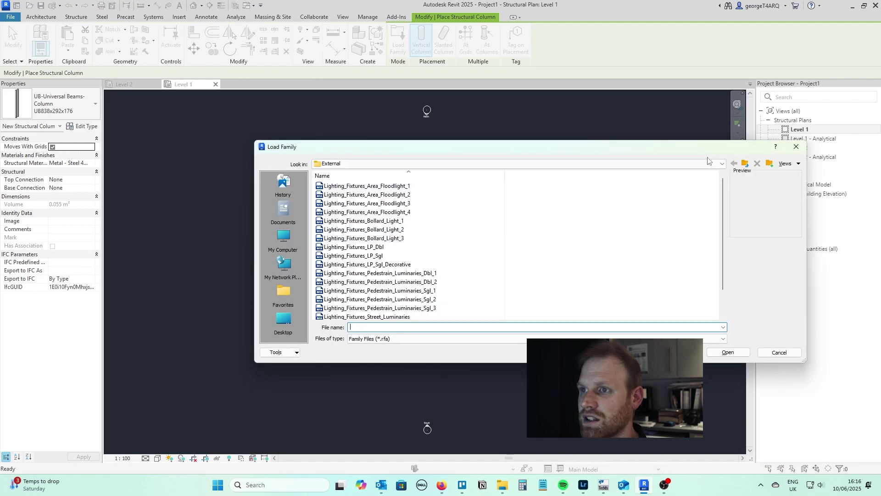
pyautogui.click(745, 164)
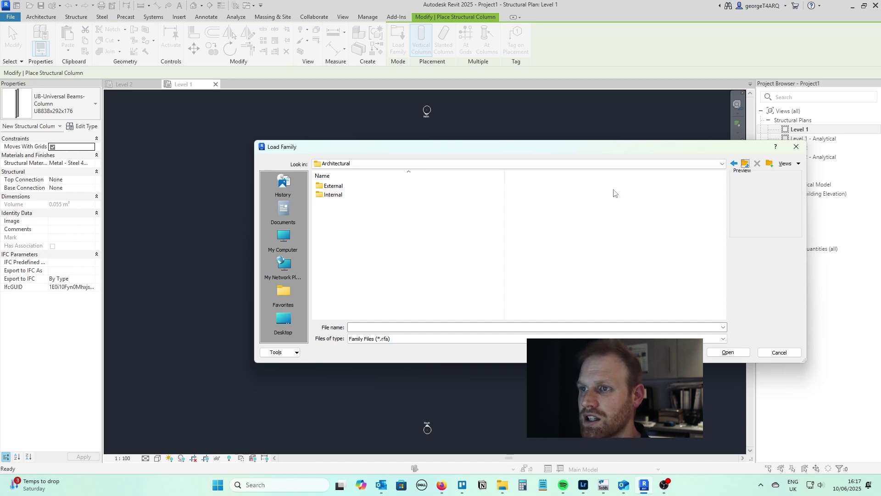
pyautogui.click(746, 163)
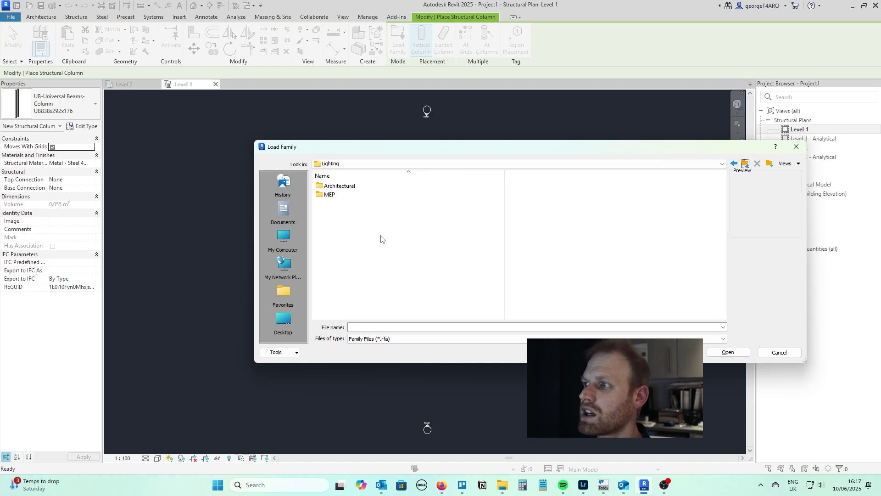
pyautogui.click(745, 163)
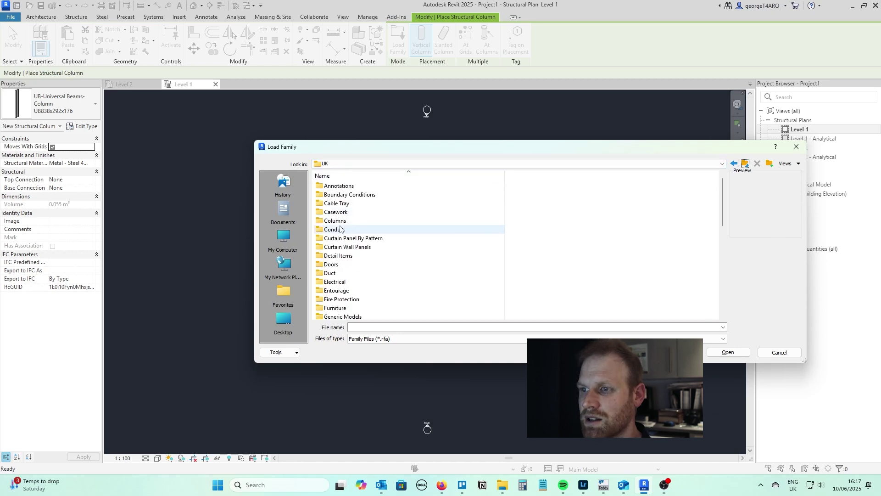
pyautogui.scroll(-7, 366, 224)
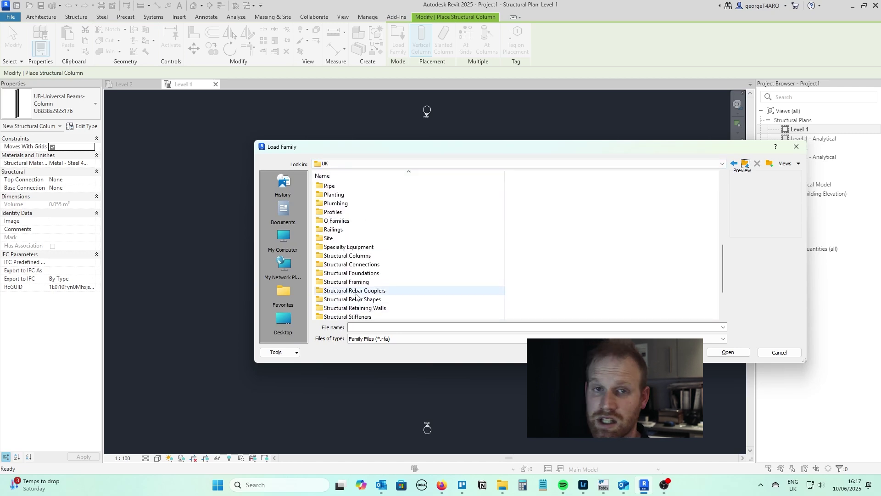
pyautogui.doubleClick(357, 283)
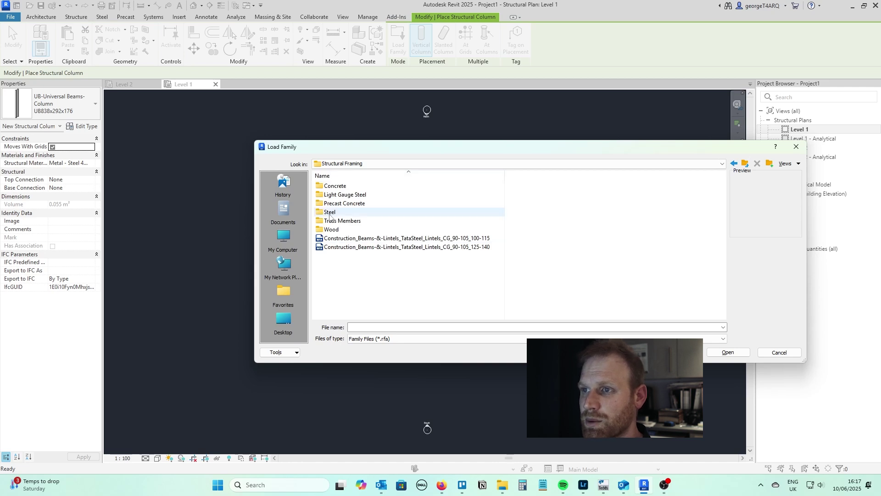
pyautogui.doubleClick(334, 212)
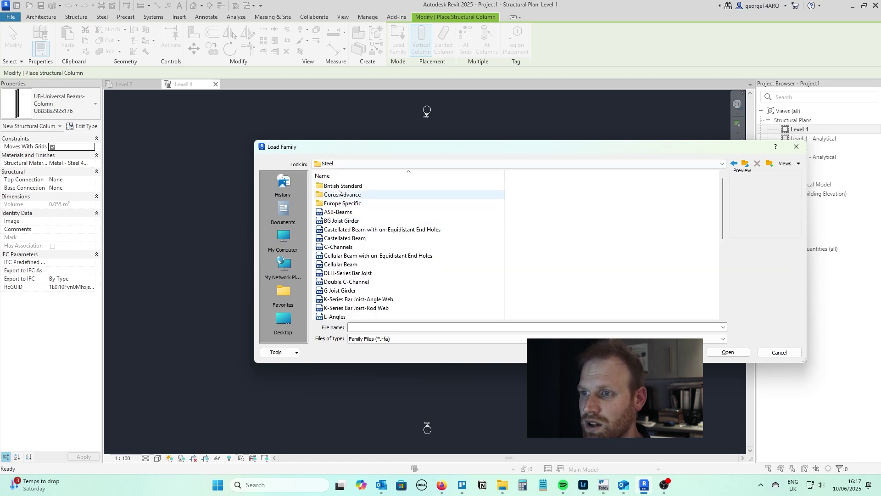
pyautogui.doubleClick(339, 186)
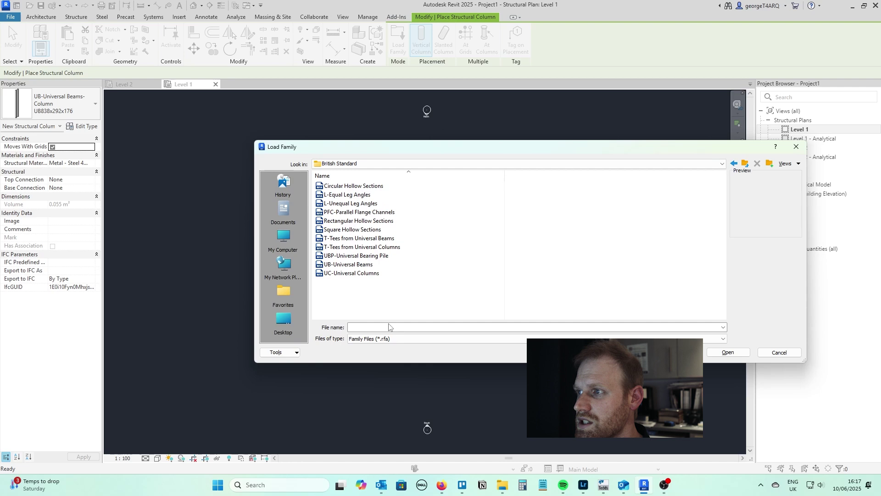
pyautogui.click(349, 274)
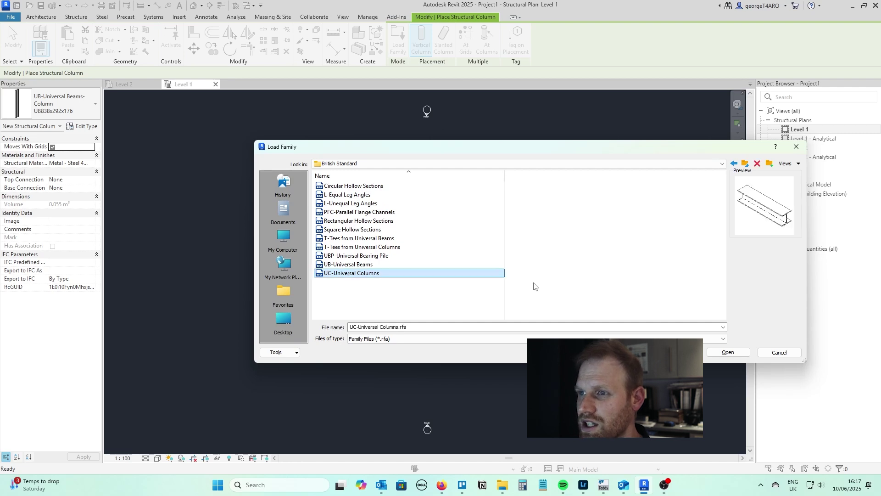
# Load UC-Universal Columns-Column.rfa from UK > Structural Columns > Steel > British Standard.
pyautogui.click(722, 165)
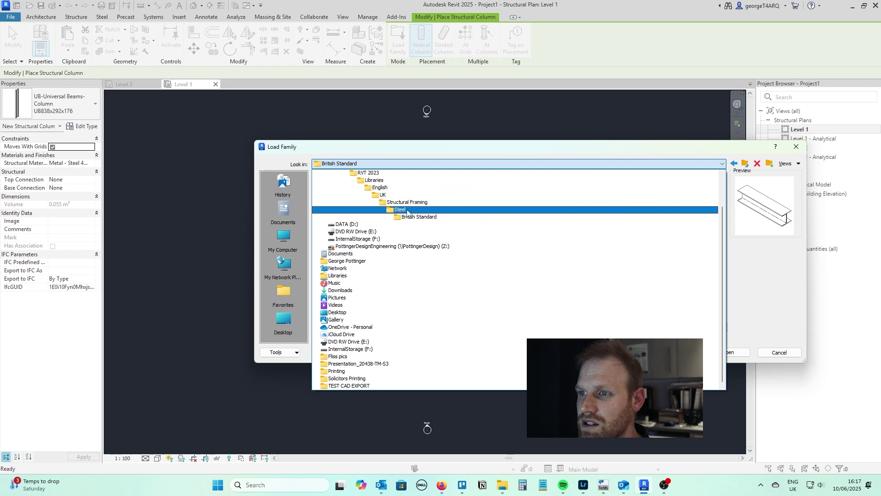
pyautogui.click(386, 194)
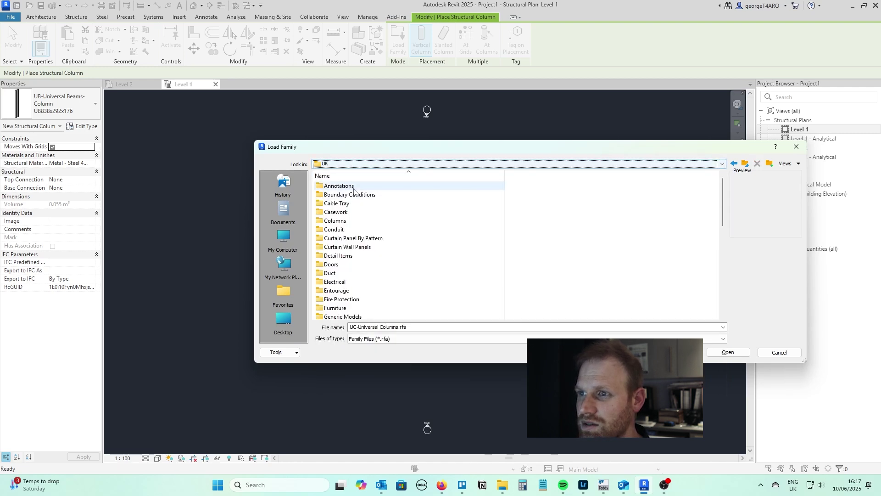
pyautogui.scroll(-5, 364, 256)
pyautogui.scroll(-5, 363, 256)
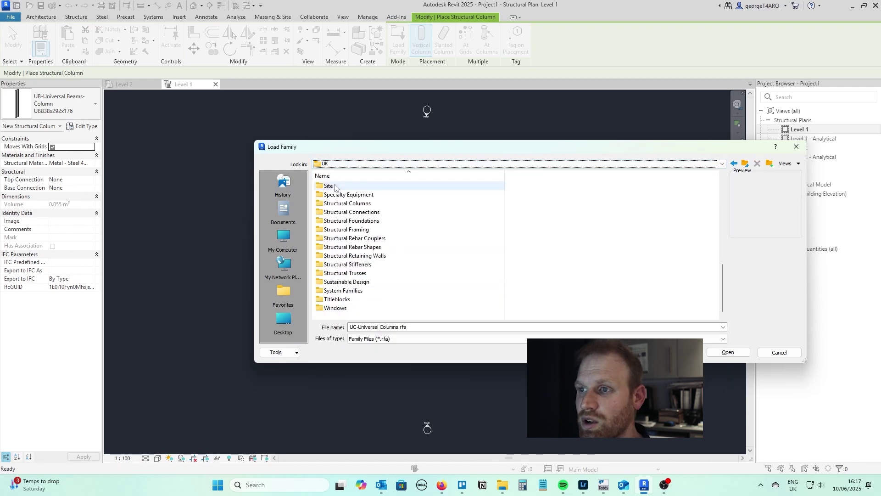
pyautogui.click(346, 205)
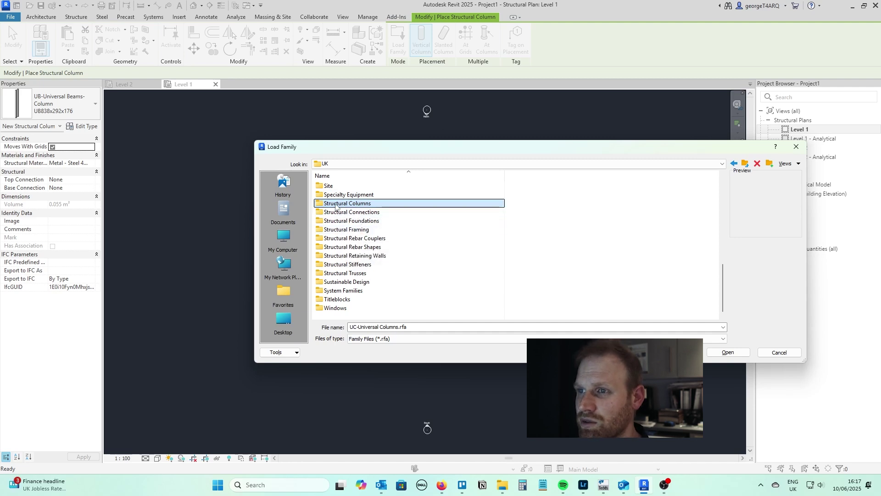
pyautogui.doubleClick(335, 206)
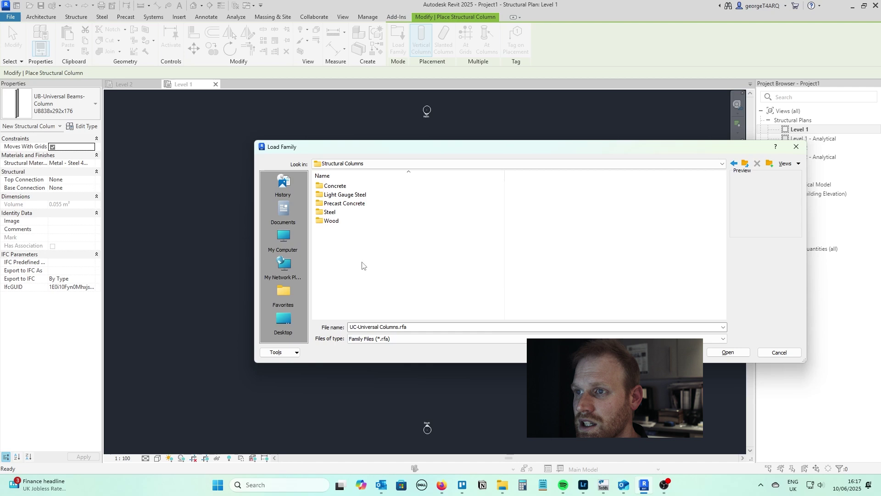
pyautogui.doubleClick(331, 212)
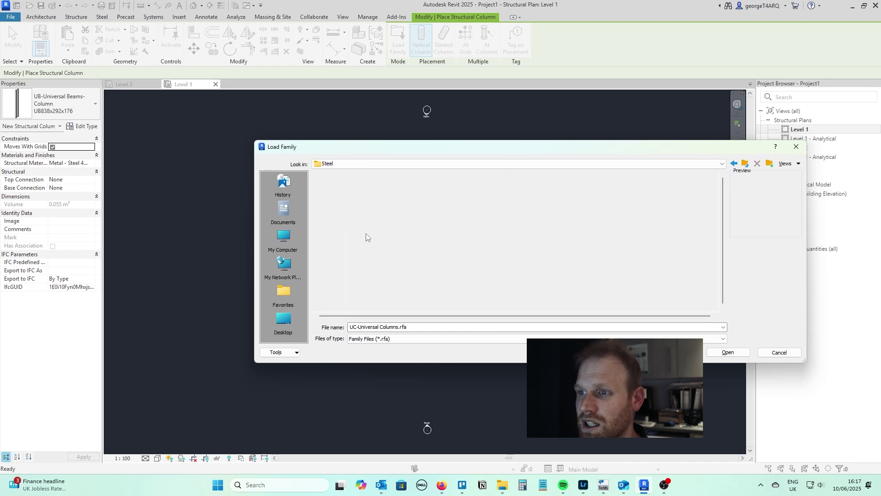
pyautogui.doubleClick(342, 186)
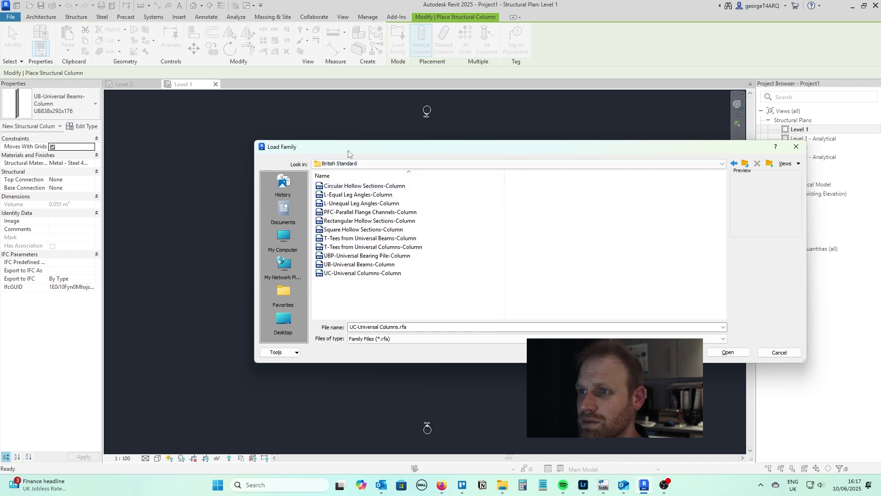
pyautogui.doubleClick(345, 273)
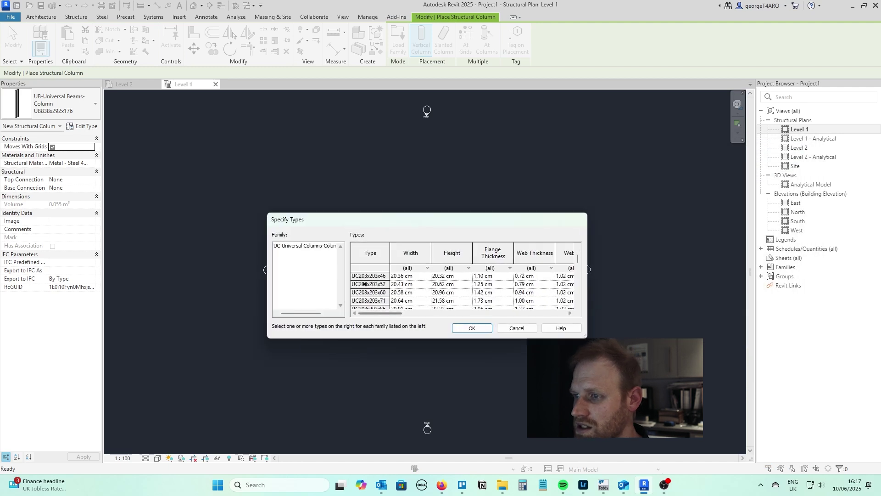
# Choose the UC203x203x46 size in Specify Types and confirm.
pyautogui.click(366, 284)
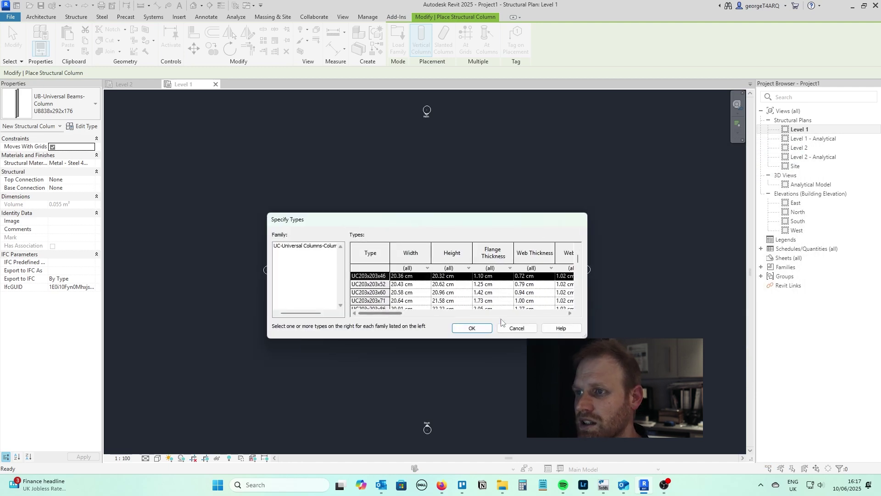
pyautogui.click(472, 328)
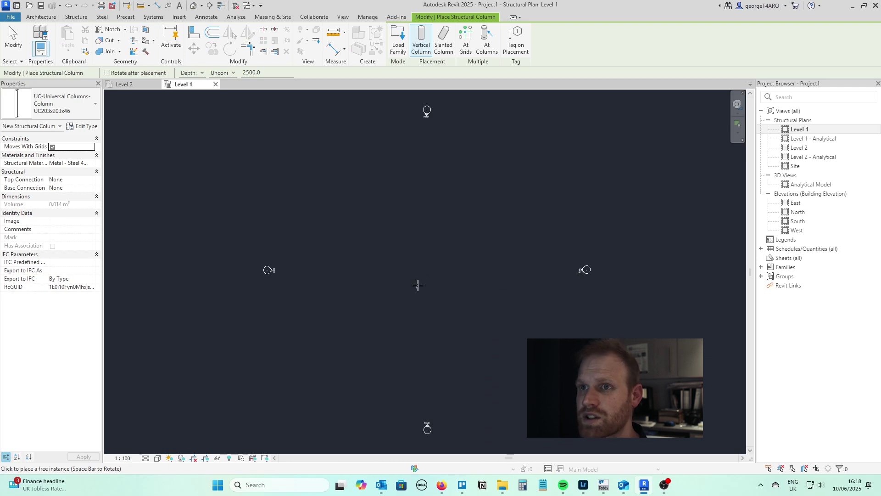
# Place one UC203x203x46 column near the centre of the Level 1 plan.
pyautogui.click(426, 252)
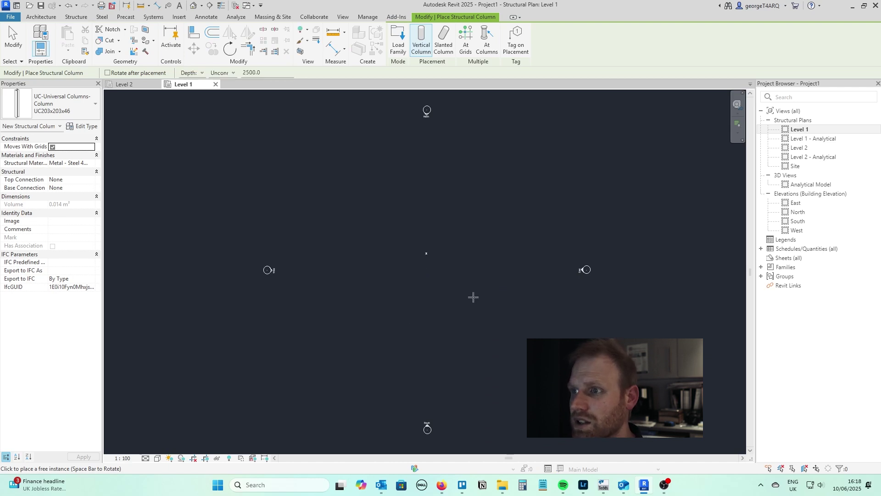
pyautogui.press('Escape')
pyautogui.press('Escape')
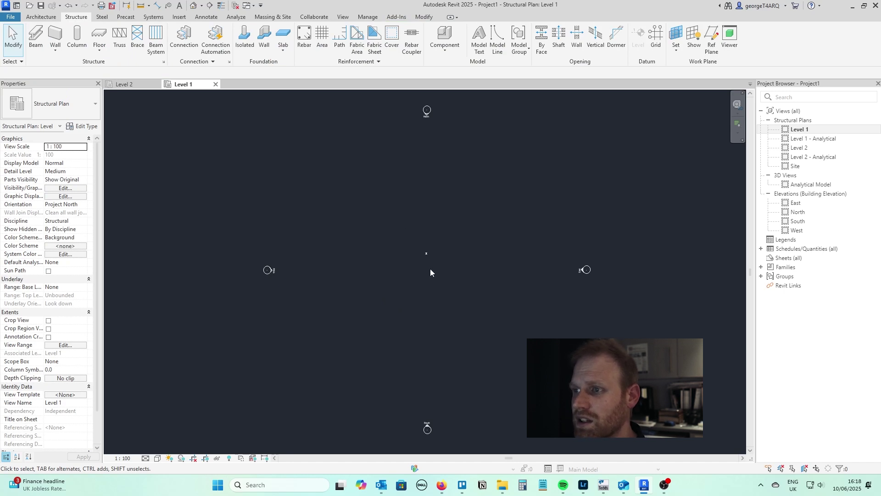
pyautogui.scroll(3, 428, 255)
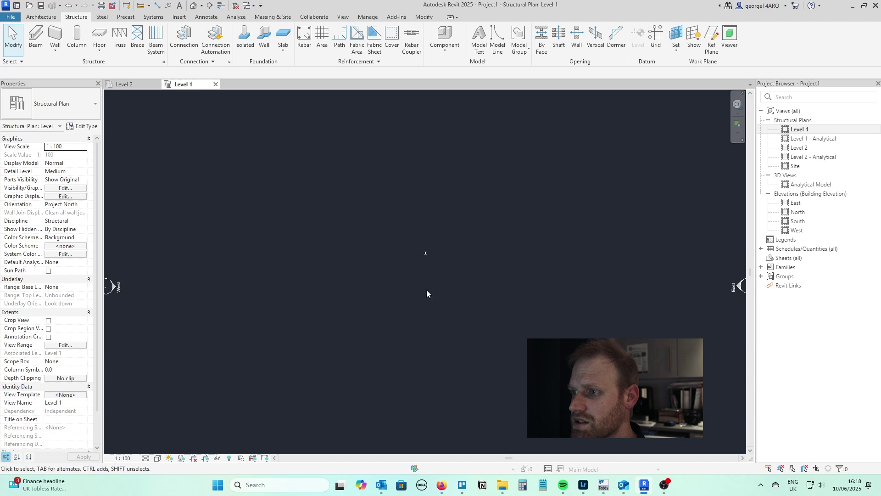
pyautogui.scroll(-4, 424, 290)
# Hide all elevation markers in the plan by category.
pyautogui.moveTo(621, 338); pyautogui.dragTo(542, 260)
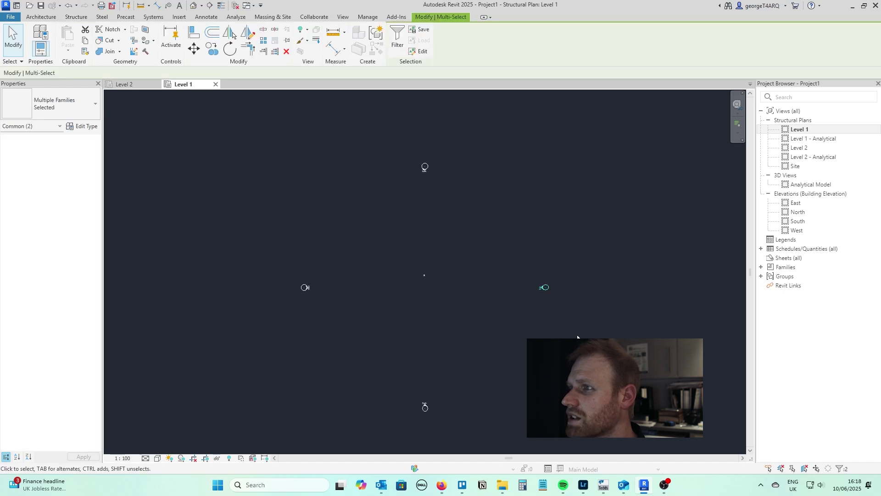
pyautogui.rightClick(561, 322)
pyautogui.moveTo(612, 133)
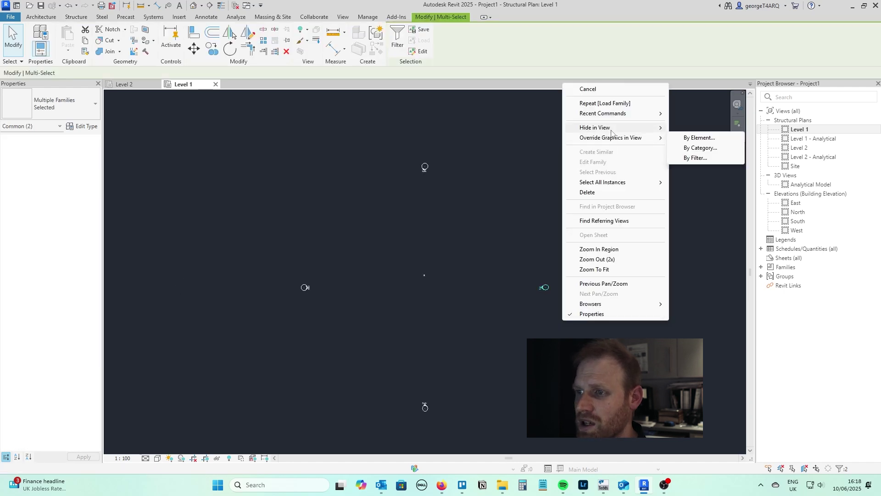
pyautogui.click(700, 148)
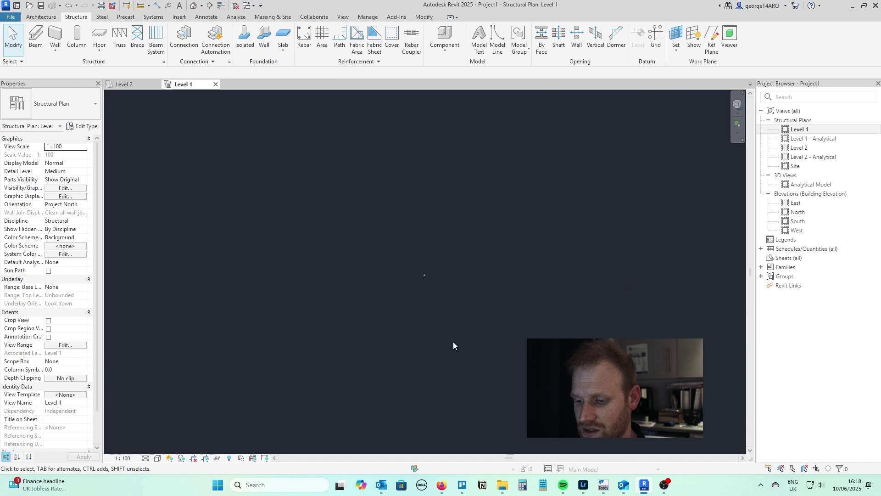
# Zoom to fit (ZF), turn on thin lines (TL) and select the column.
pyautogui.press('z')
pyautogui.press('f')
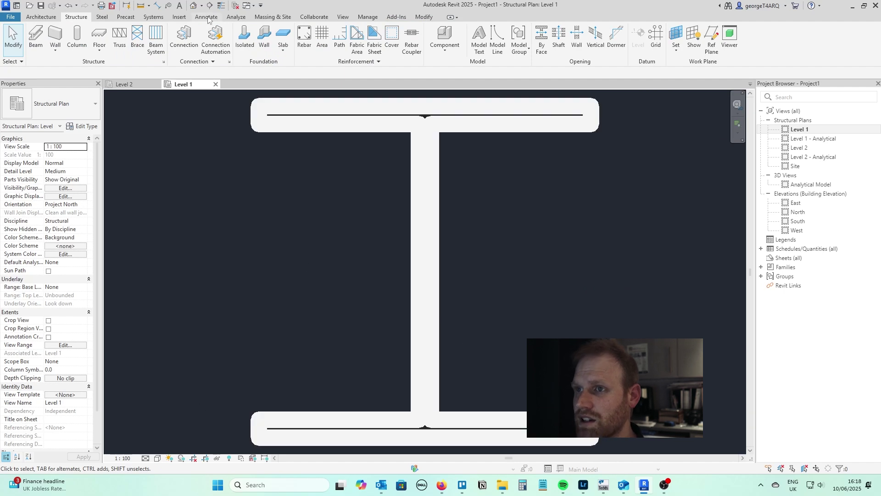
pyautogui.press('t')
pyautogui.press('l')
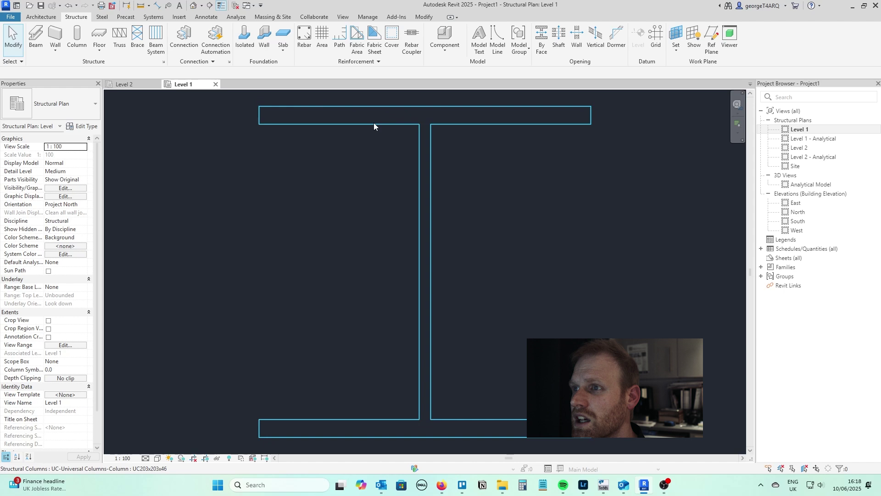
pyautogui.click(393, 107)
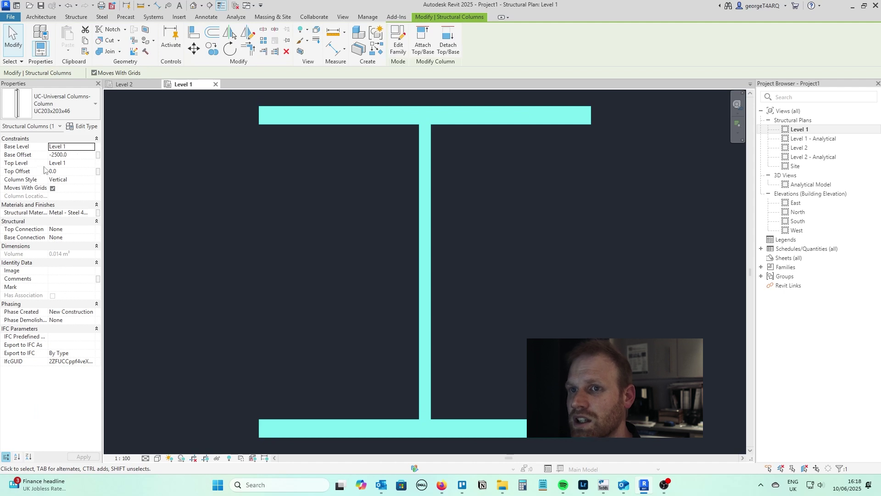
# Set the column's Base Level to Level 1, Top Level to Level 2, Base Offset 0.
pyautogui.click(92, 147)
pyautogui.click(92, 154)
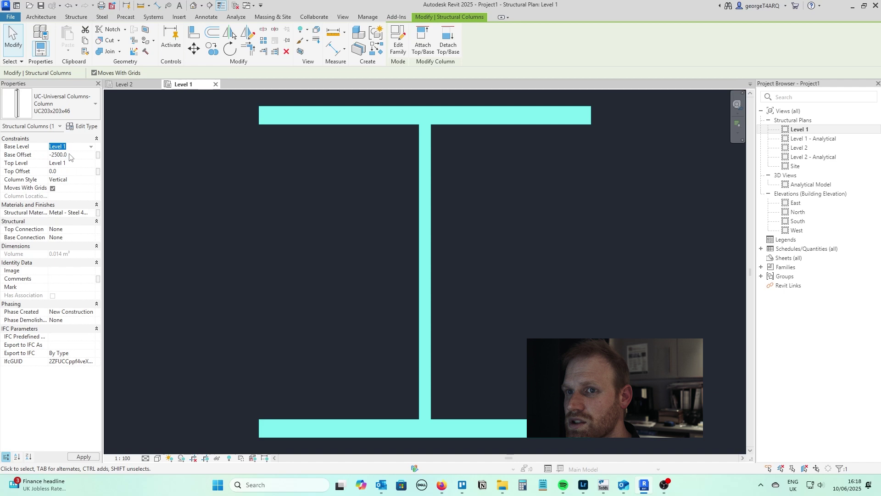
pyautogui.click(92, 163)
pyautogui.click(77, 176)
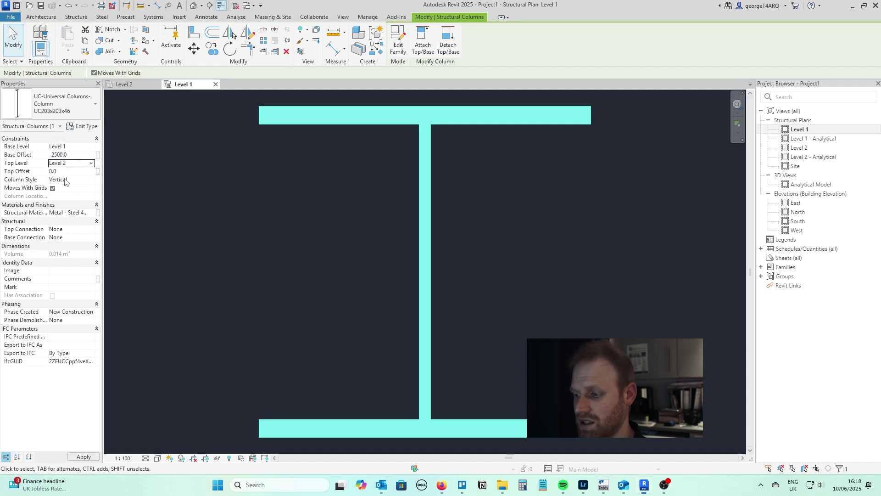
pyautogui.doubleClick(72, 155)
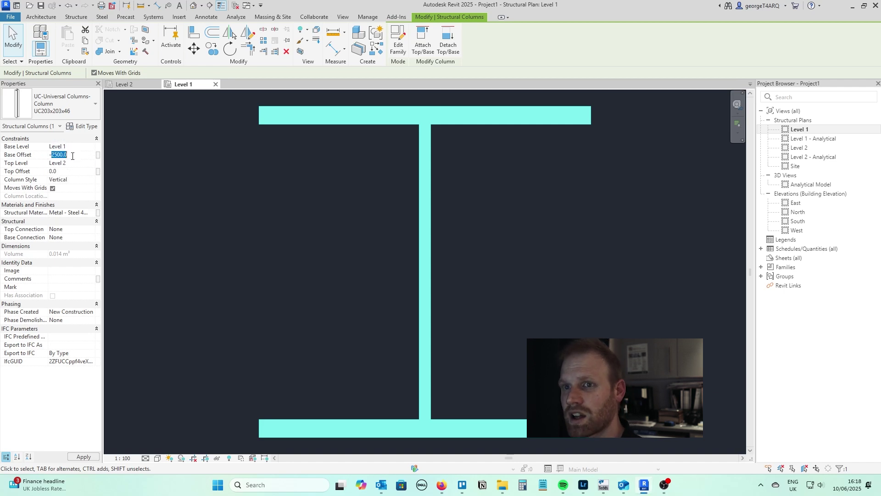
pyautogui.write('0')
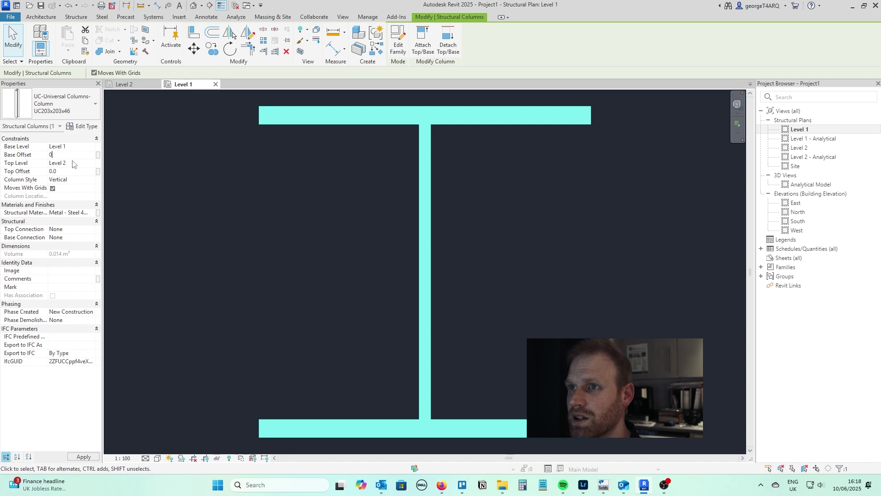
pyautogui.press('Return')
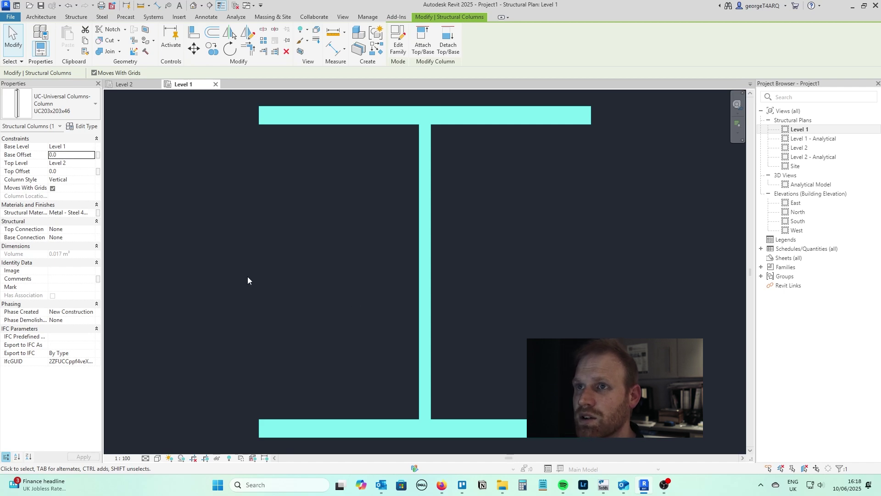
# Switch to the default 3D view, hide both level lines (EH) and zoom to fit.
pyautogui.click(248, 280)
pyautogui.click(194, 5)
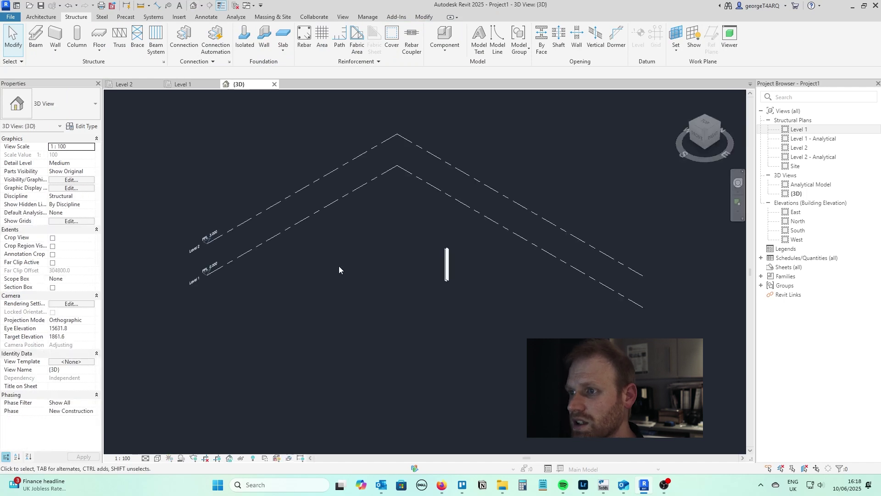
pyautogui.moveTo(303, 279); pyautogui.dragTo(249, 142)
pyautogui.press('e')
pyautogui.press('h')
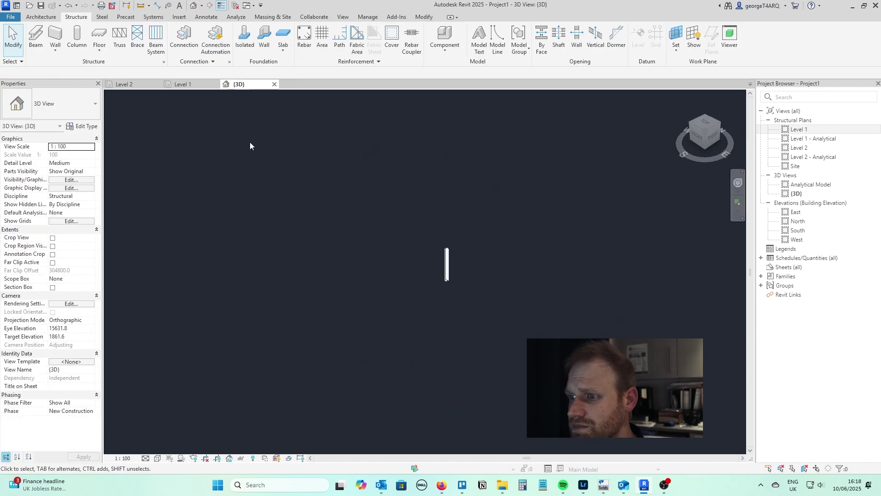
pyautogui.press('z')
pyautogui.press('f')
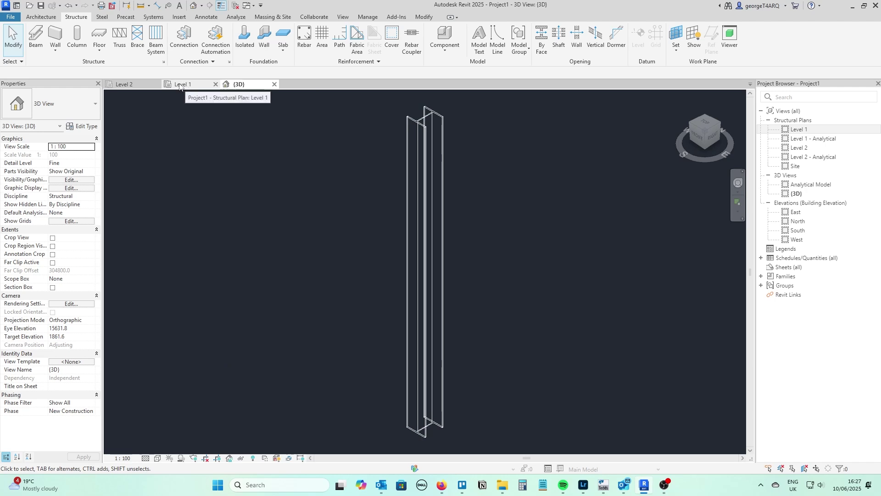
# In the Level 2 plan, hide the elevation markers by category.
pyautogui.click(126, 85)
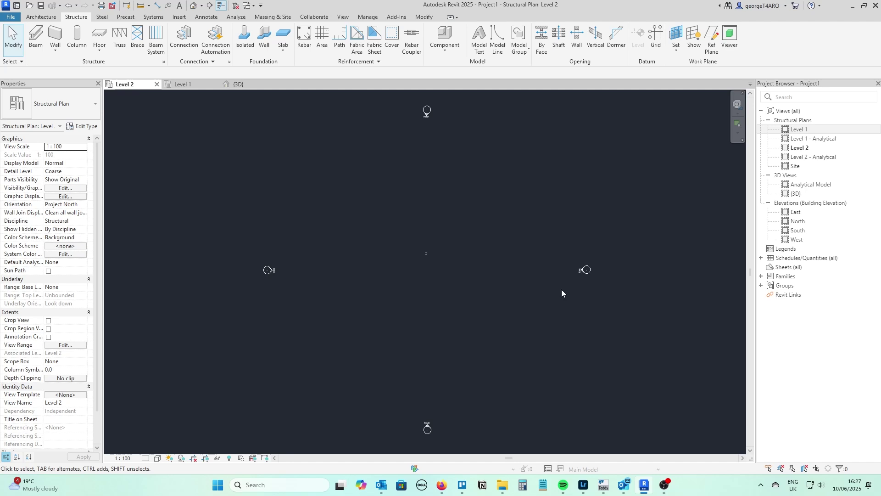
pyautogui.moveTo(537, 233); pyautogui.dragTo(624, 328)
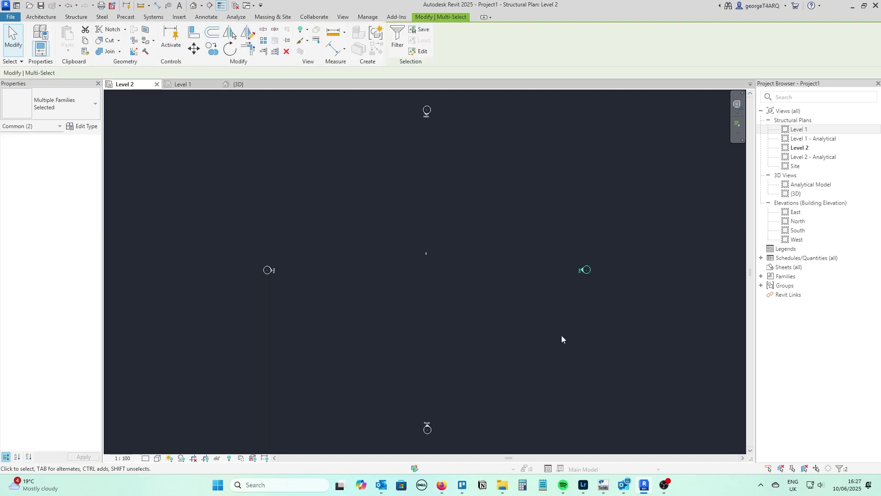
pyautogui.rightClick(530, 293)
pyautogui.moveTo(564, 102)
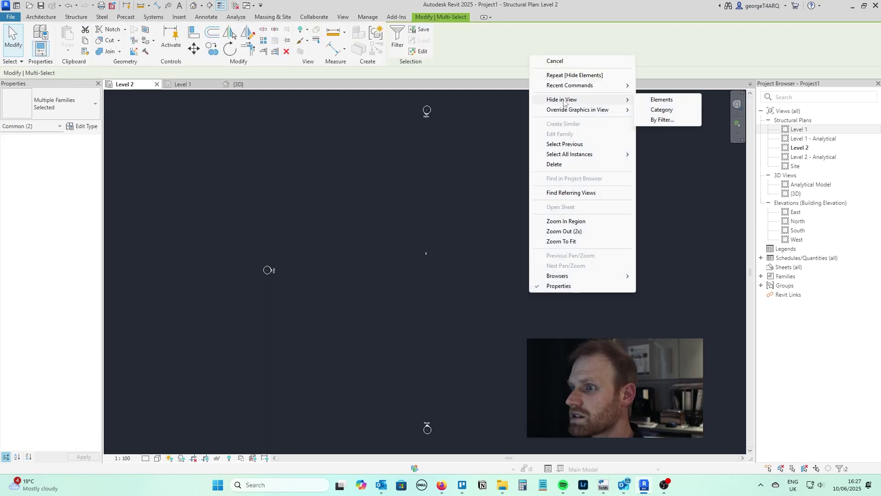
pyautogui.click(662, 109)
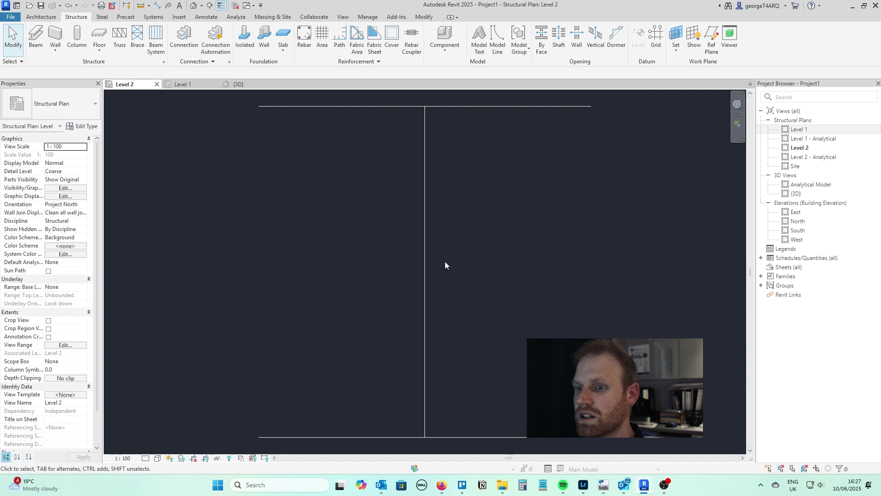
# Set the Level 2 plan's detail level to Fine.
pyautogui.click(145, 458)
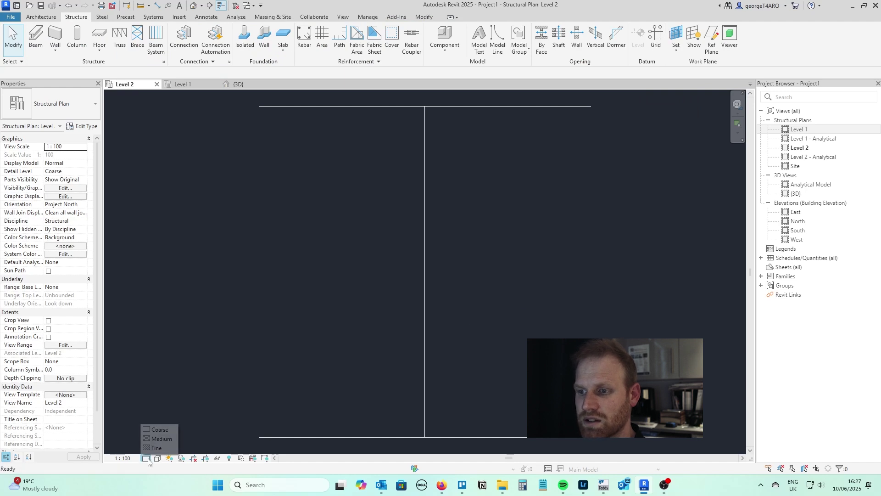
pyautogui.click(162, 448)
pyautogui.scroll(-3, 328, 272)
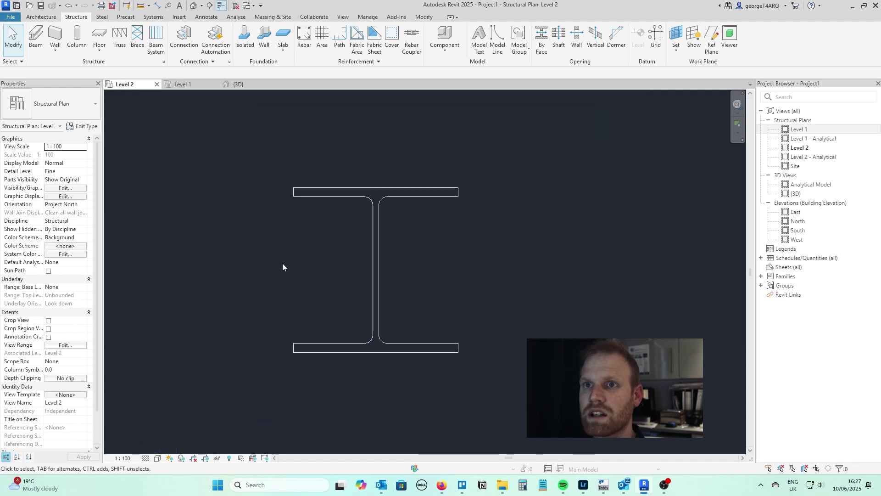
pyautogui.scroll(-5, 327, 211)
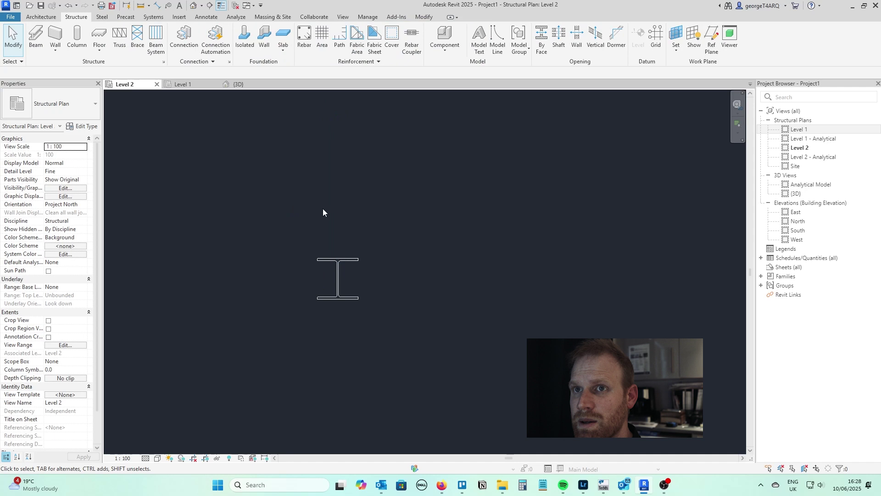
# Draw two UB305x102x25 beams from the column centre, one north and one east.
pyautogui.click(36, 37)
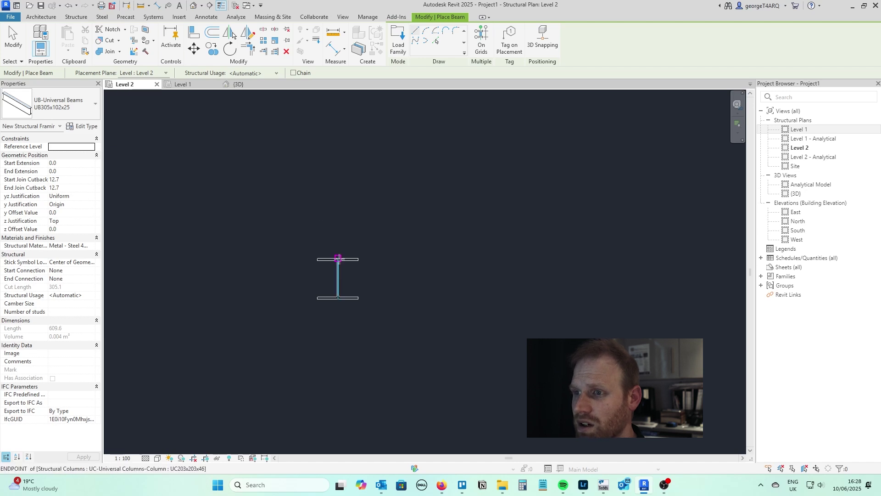
pyautogui.click(338, 279)
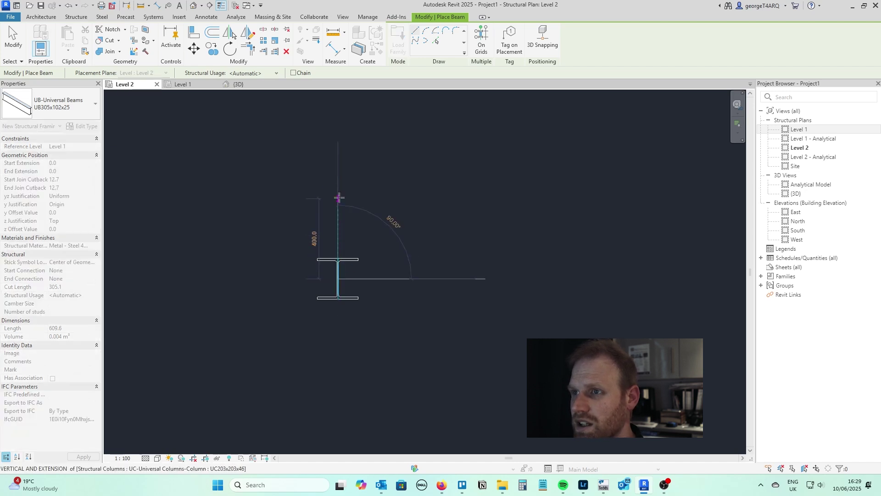
pyautogui.click(337, 127)
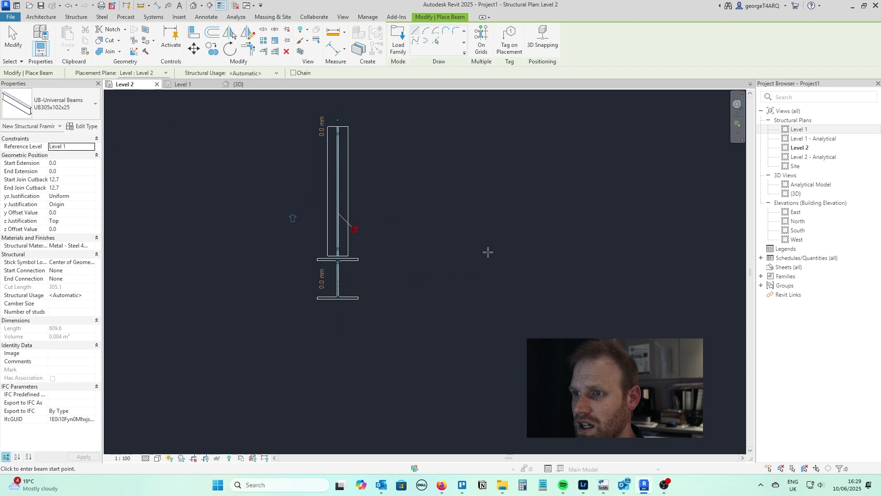
pyautogui.click(338, 279)
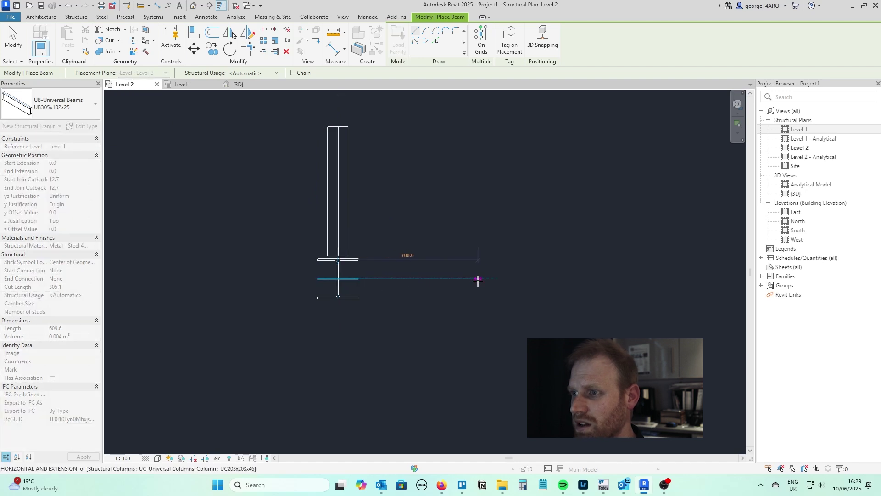
pyautogui.click(517, 279)
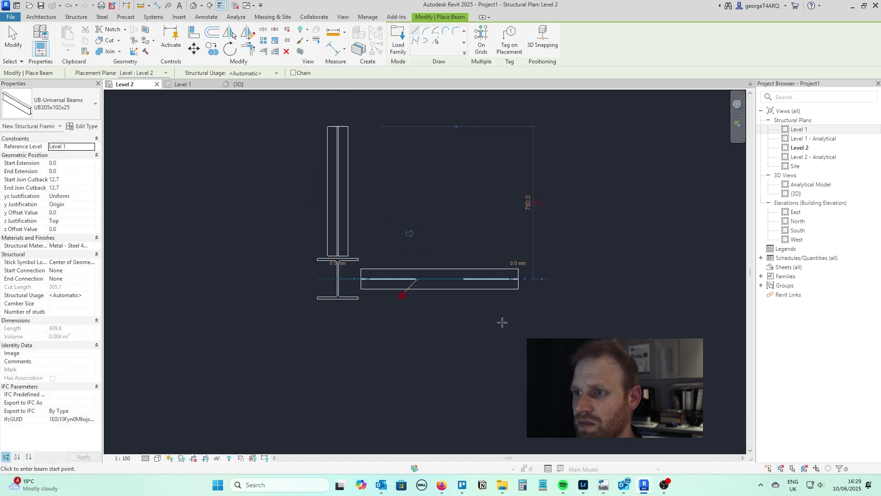
pyautogui.press('Escape')
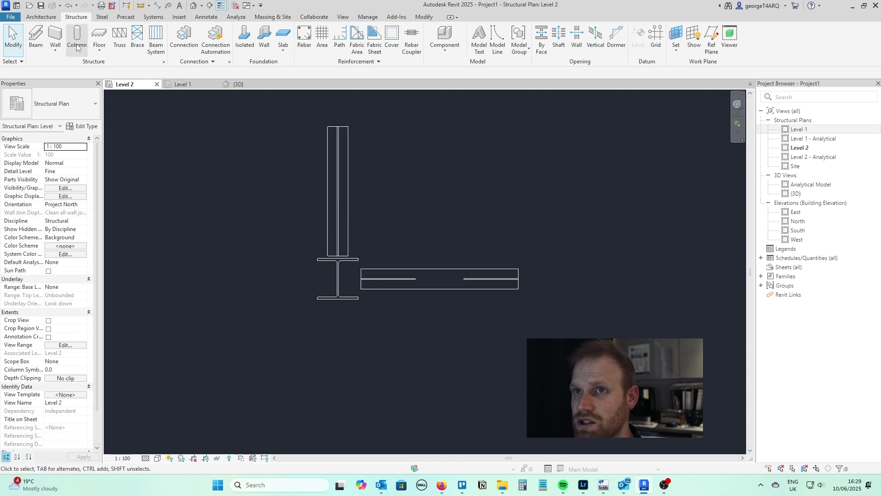
# Add Shear plate to the loaded connections in Structural Connection Settings and confirm.
pyautogui.click(101, 17)
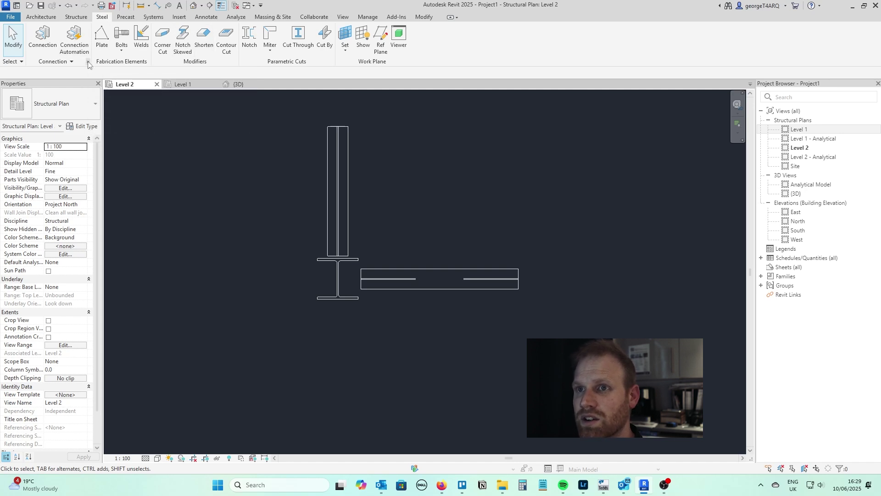
pyautogui.click(88, 64)
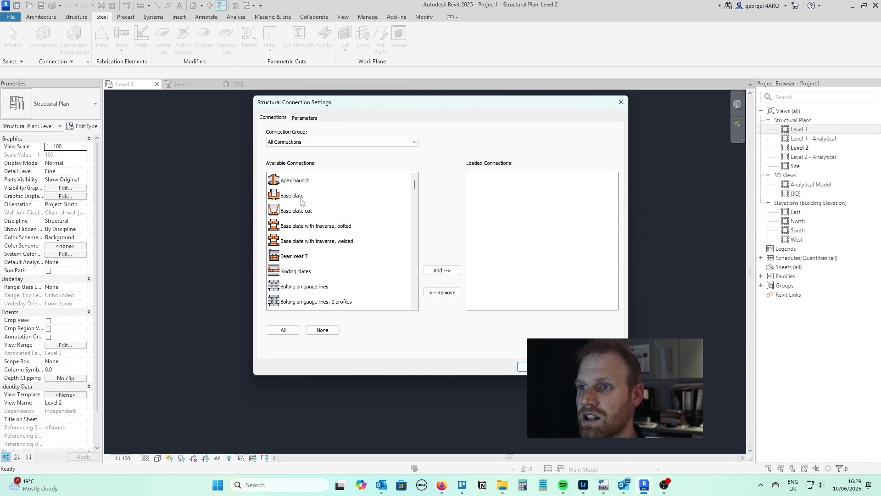
pyautogui.scroll(-7, 301, 202)
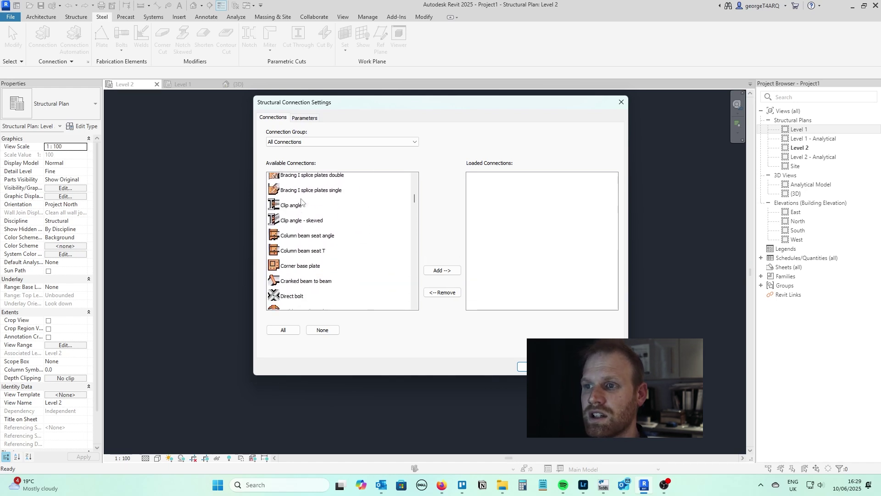
pyautogui.scroll(-9, 301, 202)
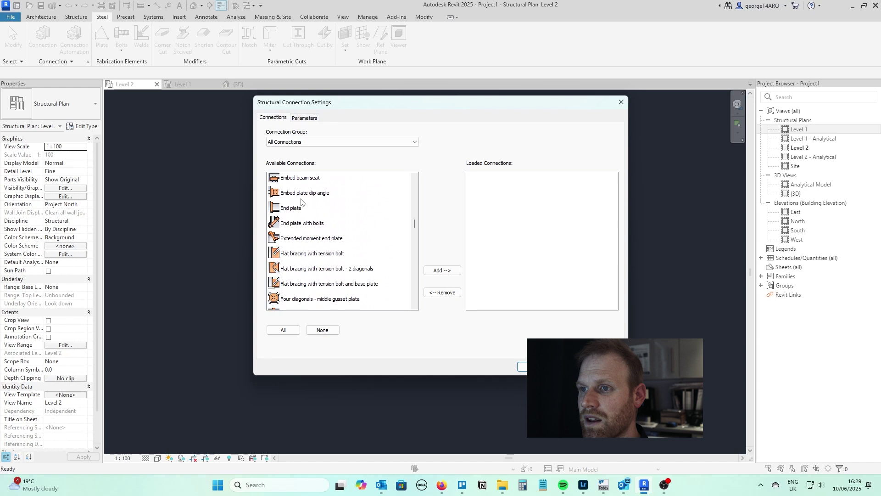
pyautogui.scroll(-6, 321, 257)
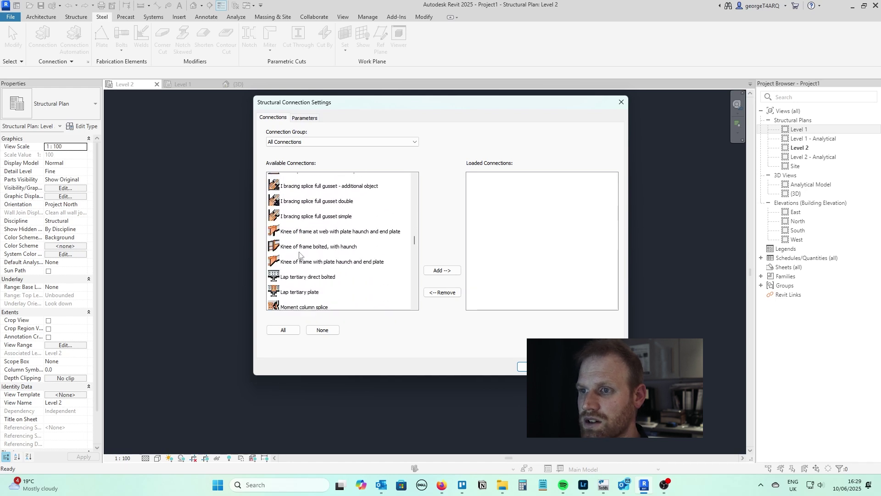
pyautogui.scroll(-2, 339, 251)
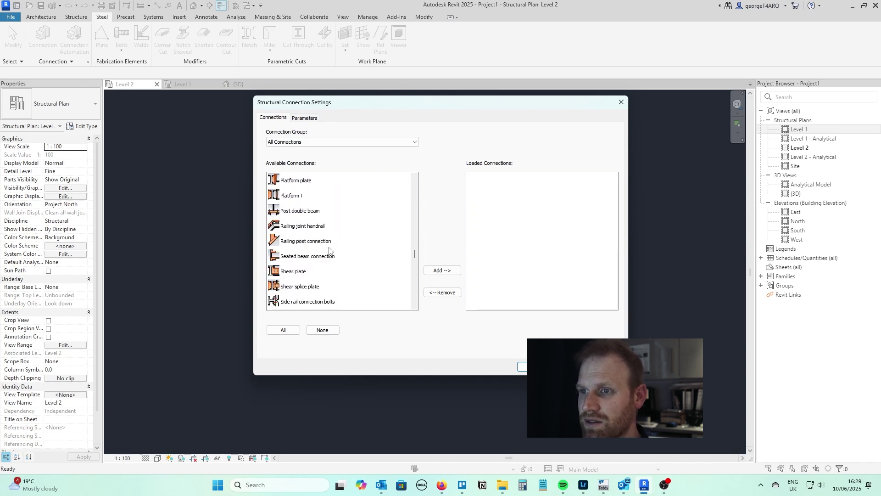
pyautogui.click(293, 272)
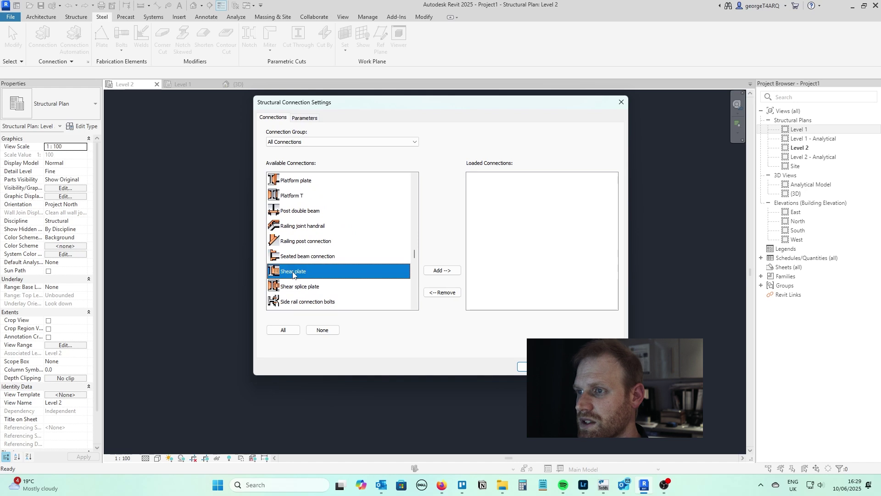
pyautogui.click(443, 272)
pyautogui.click(535, 367)
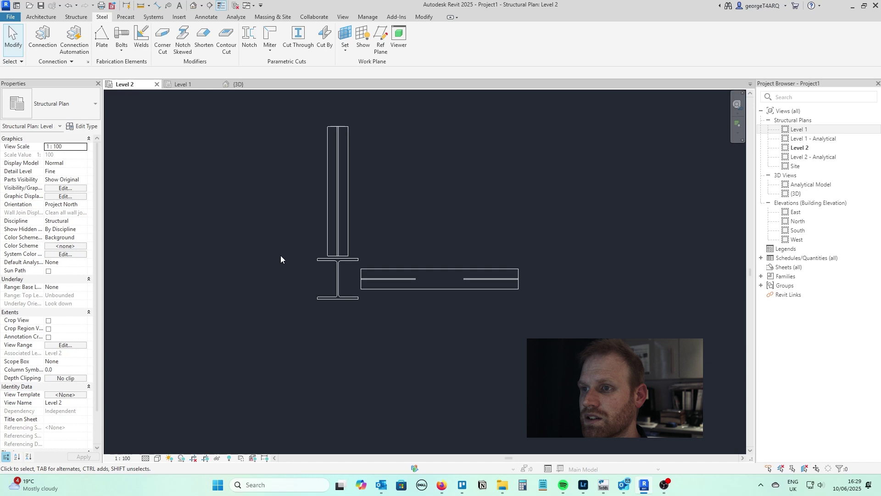
pyautogui.click(328, 224)
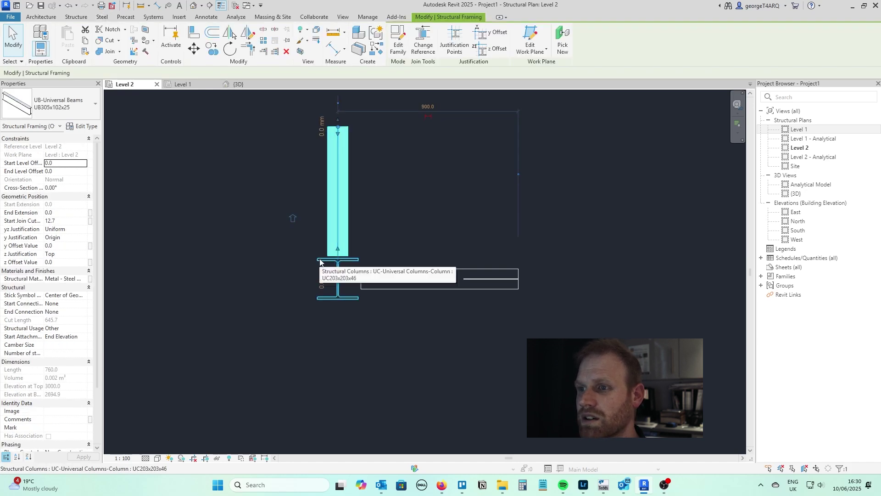
pyautogui.keyDown('ctrl'); pyautogui.click(320, 259); pyautogui.keyUp('ctrl')
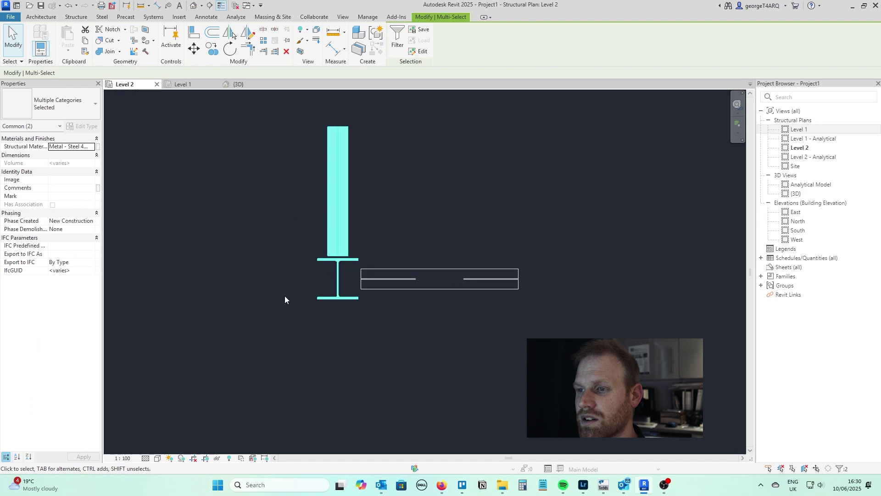
pyautogui.press('c')
pyautogui.press('s')
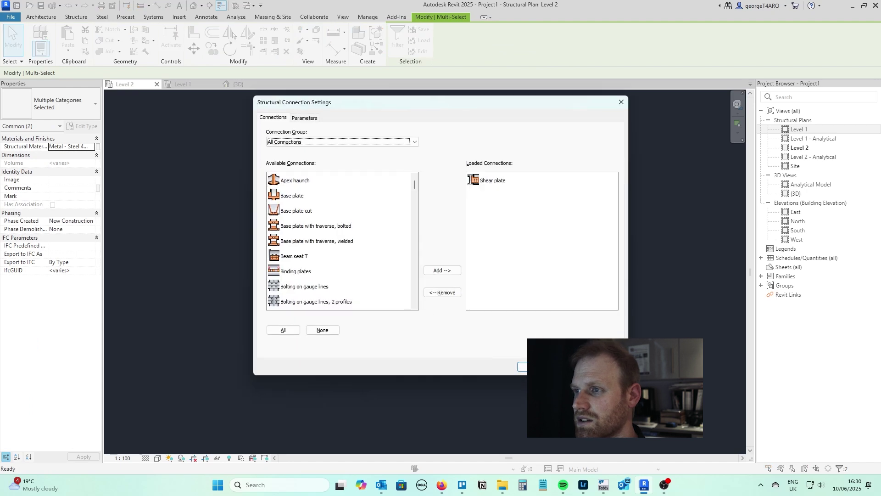
pyautogui.press('Escape')
pyautogui.press('Escape')
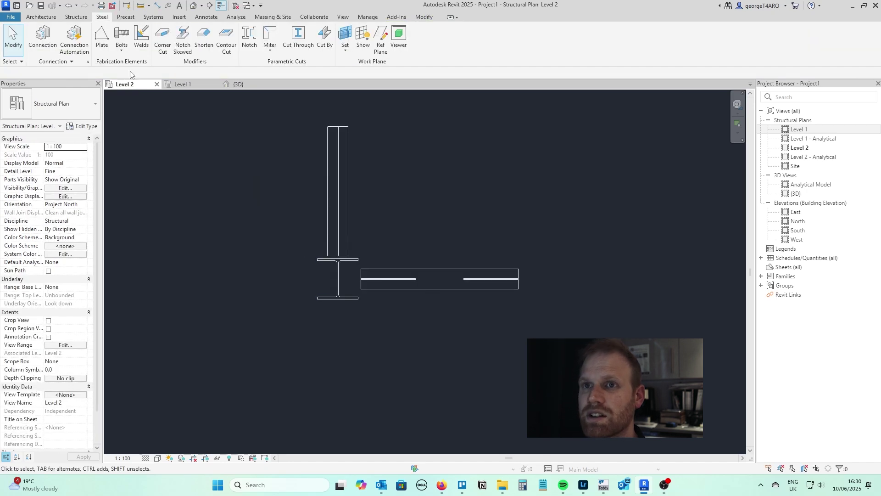
# Place a Shear plate connection joining the vertical UB305x102x25 beam to the UC203x203x46 column.
pyautogui.click(41, 40)
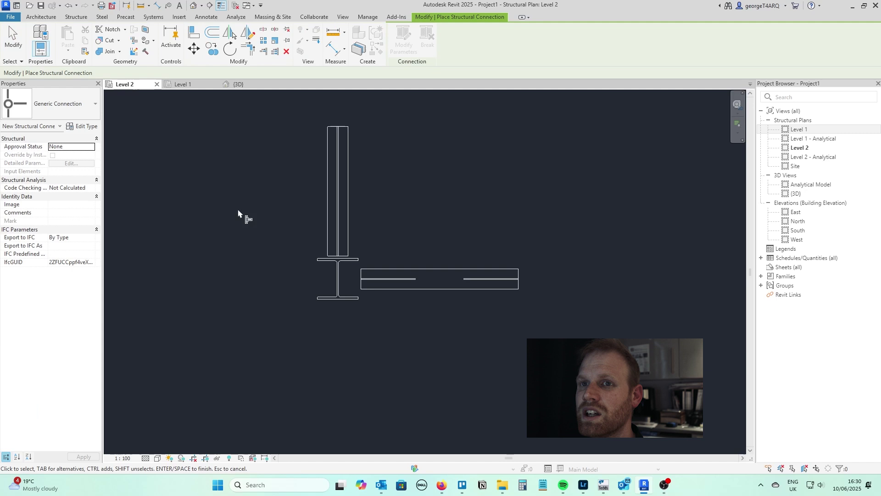
pyautogui.click(86, 108)
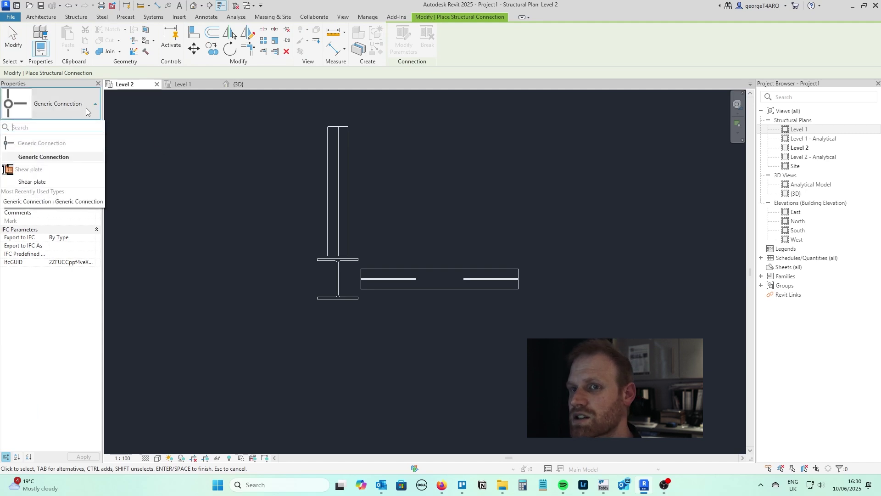
pyautogui.click(43, 182)
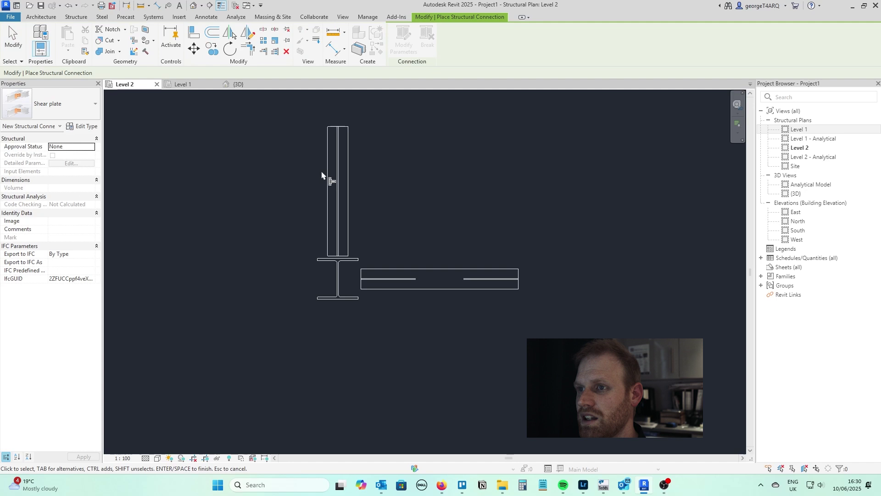
pyautogui.click(342, 198)
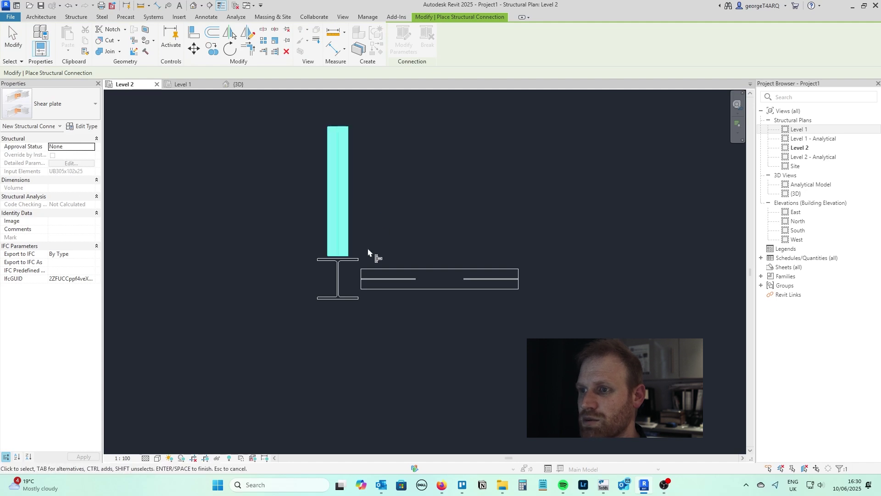
pyautogui.click(358, 260)
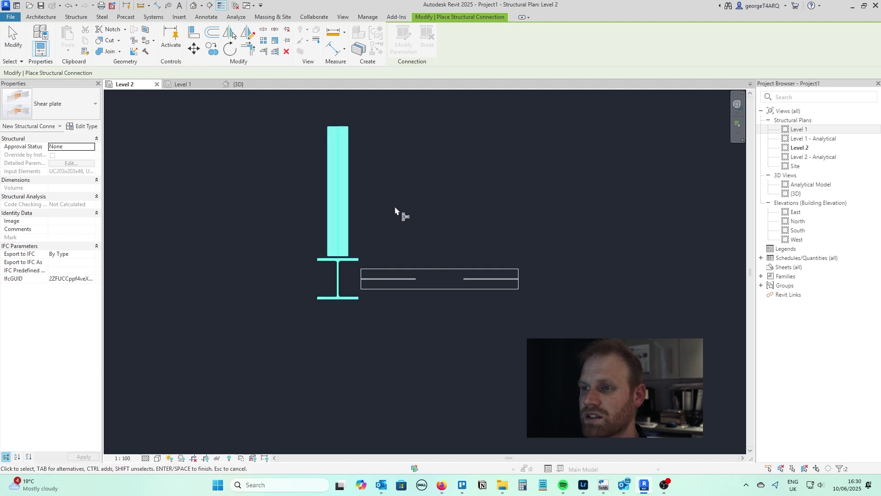
pyautogui.press('Return')
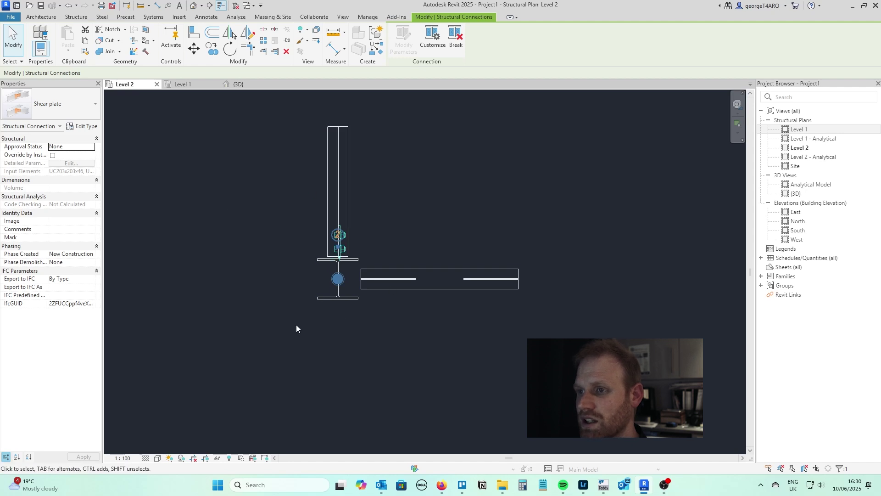
pyautogui.click(414, 216)
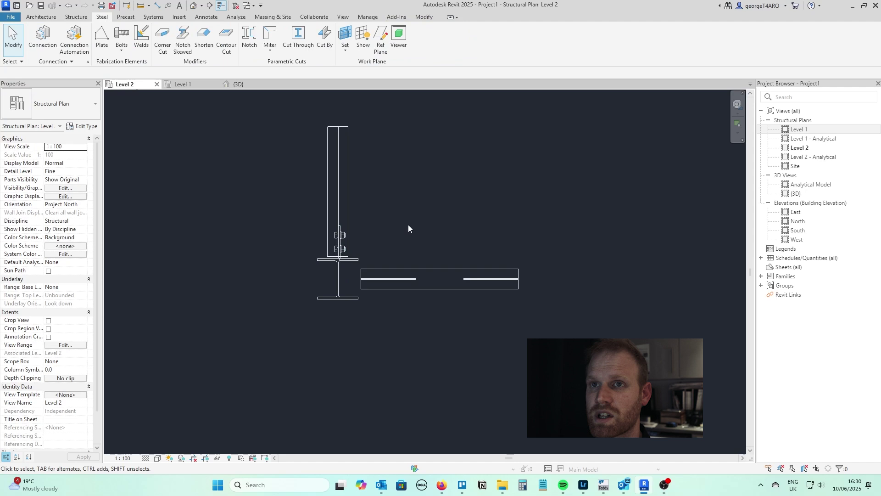
# Add a second Shear plate connection between the horizontal UB305x102x25 beam and the column.
pyautogui.click(43, 36)
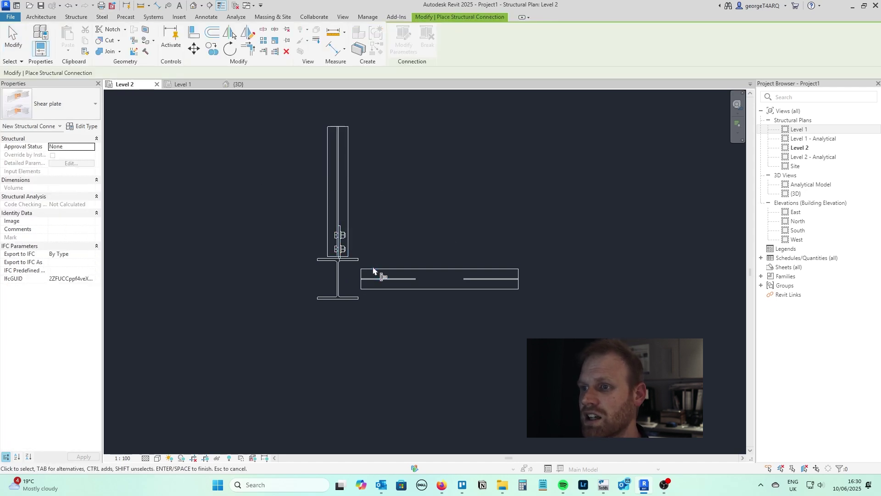
pyautogui.click(402, 274)
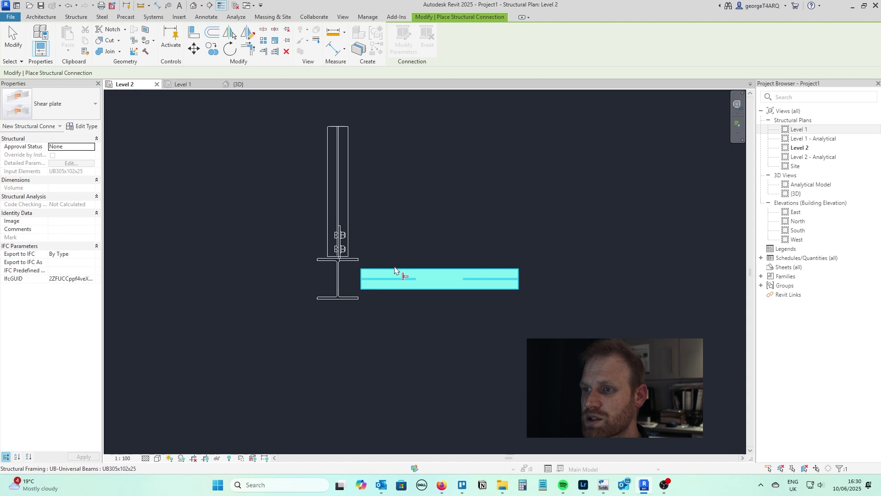
pyautogui.click(340, 299)
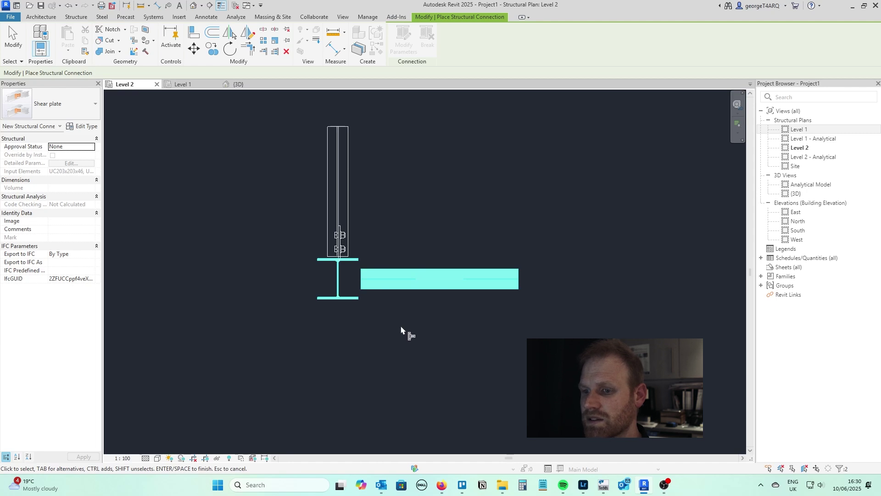
pyautogui.press('Return')
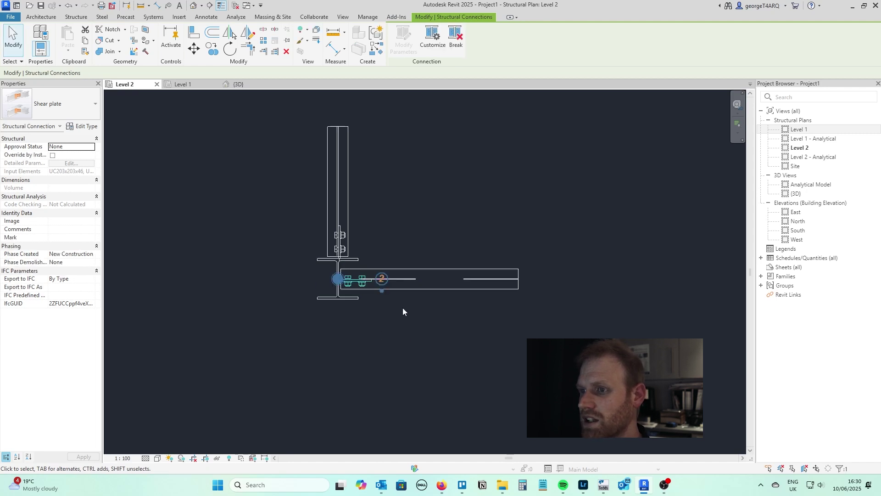
pyautogui.press('Escape')
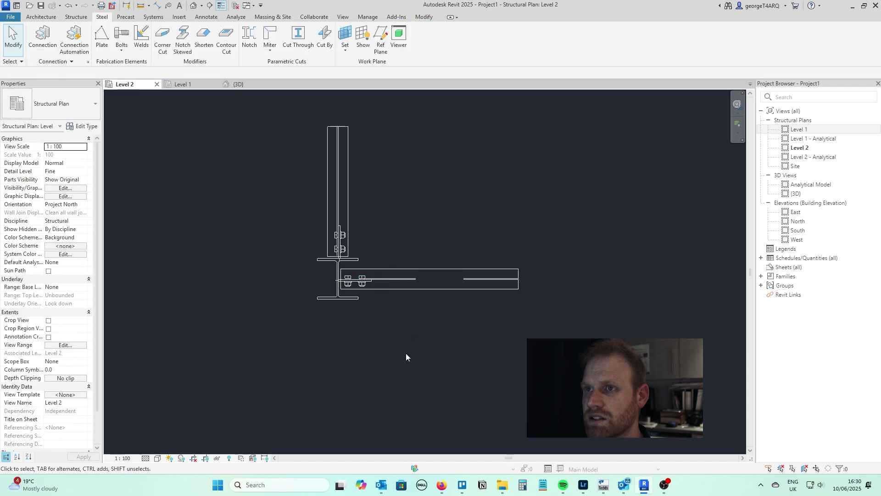
# Switch to the {3D} view with the Hidden Line visual style.
pyautogui.click(239, 84)
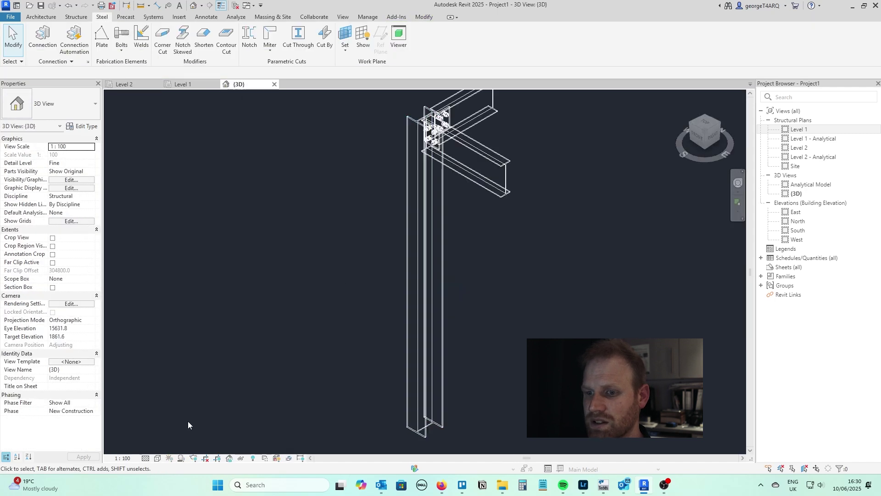
pyautogui.click(145, 458)
pyautogui.click(191, 409)
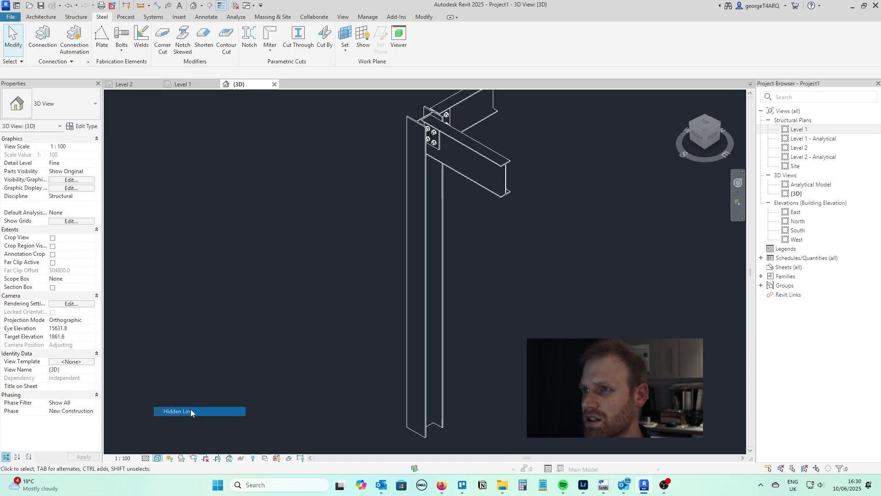
# Zoom, pan and orbit around the beam-to-column joint to inspect both bolted connections.
pyautogui.scroll(4, 472, 105)
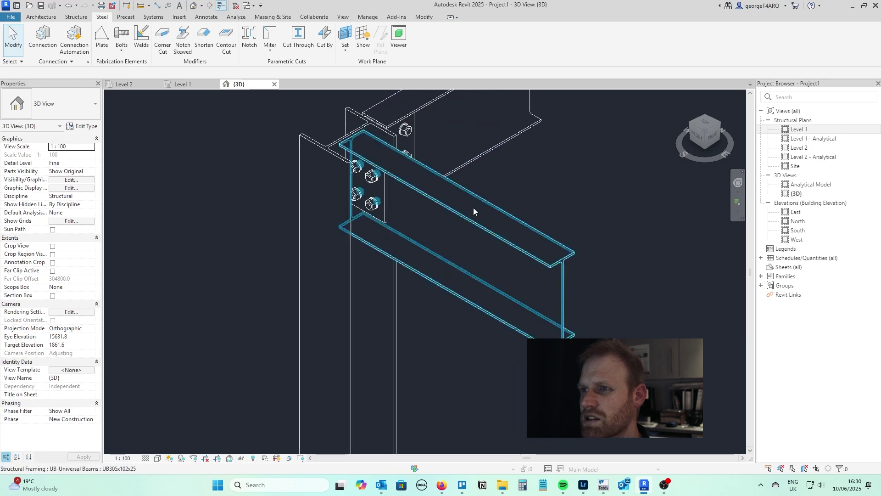
pyautogui.keyDown('shift'); pyautogui.moveTo(472, 208); pyautogui.dragTo(348, 294, button='middle'); pyautogui.keyUp('shift')
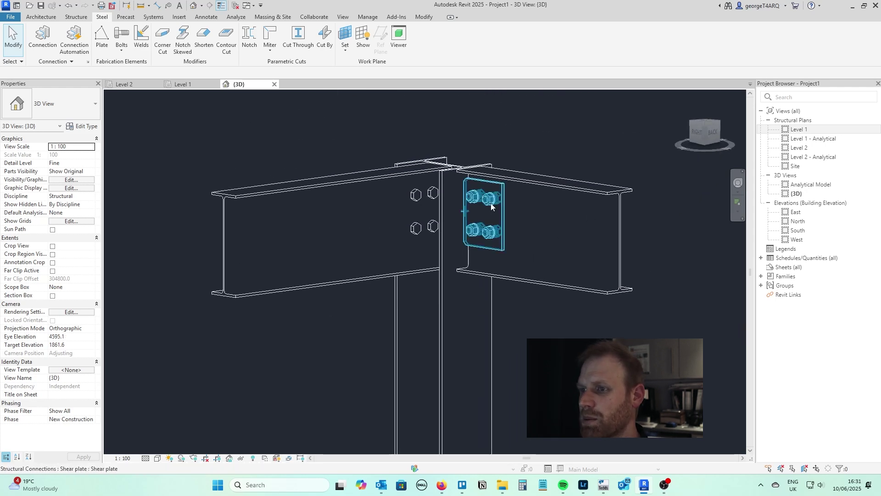
pyautogui.moveTo(488, 203); pyautogui.dragTo(421, 277, button='middle')
pyautogui.scroll(-3, 424, 269)
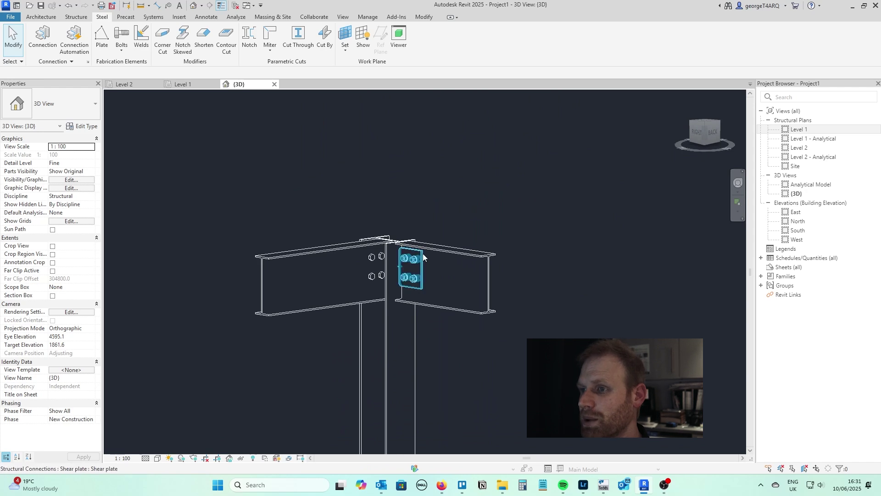
pyautogui.keyDown('shift'); pyautogui.moveTo(512, 258); pyautogui.dragTo(549, 275, button='middle'); pyautogui.keyUp('shift')
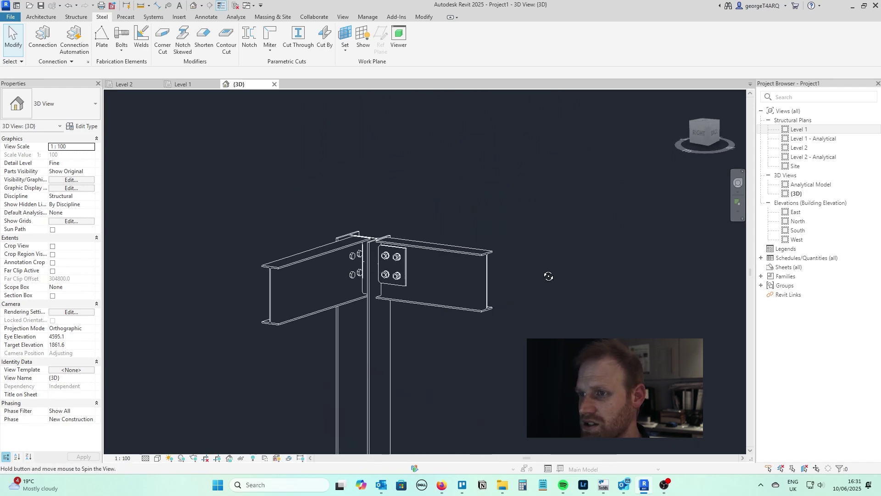
pyautogui.keyDown('shift'); pyautogui.moveTo(362, 263); pyautogui.dragTo(347, 273, button='middle'); pyautogui.keyUp('shift')
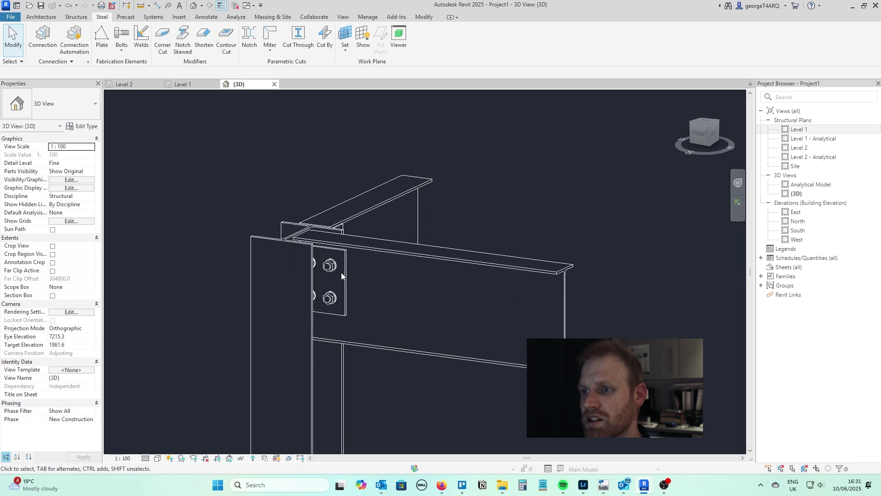
# Select the shear plate connection and open its type's connection parameter editor.
pyautogui.click(359, 274)
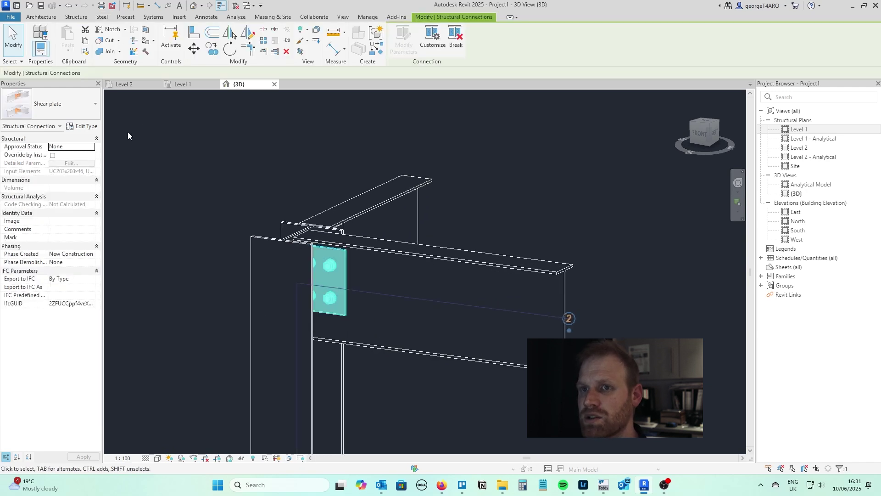
pyautogui.click(81, 126)
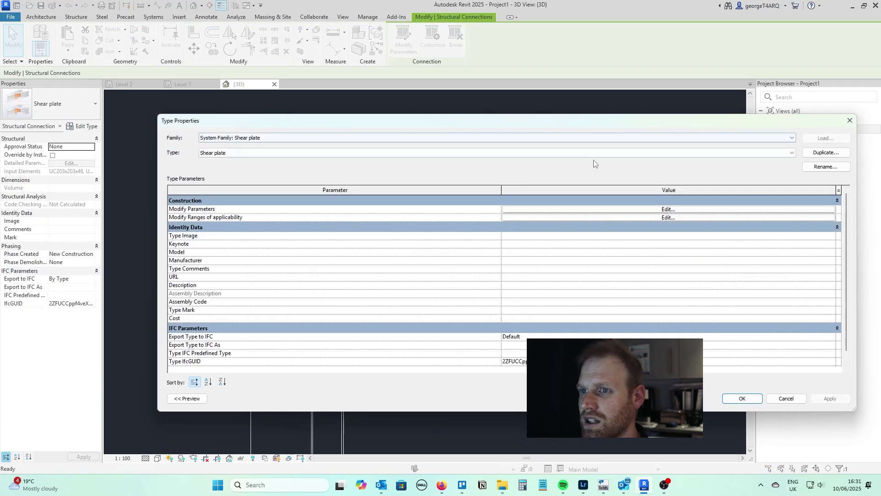
pyautogui.click(606, 210)
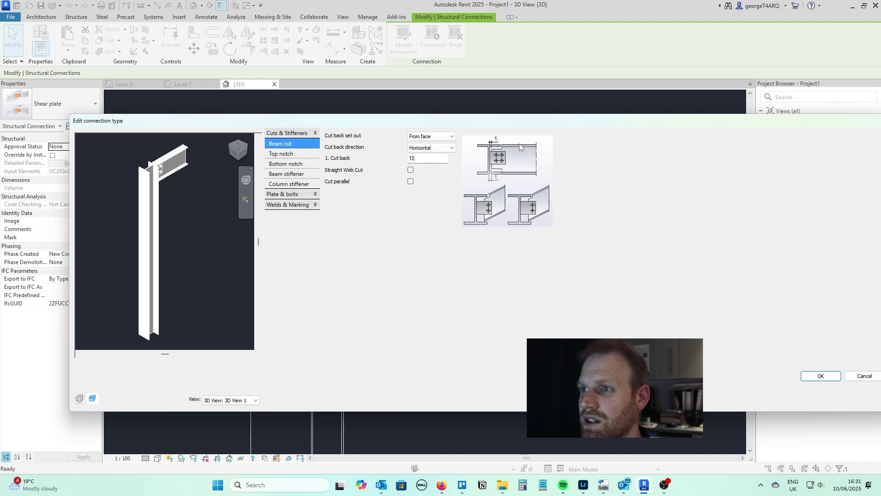
# Under Plate & bolts > Plate layout, set Change side to Both and confirm.
pyautogui.click(284, 155)
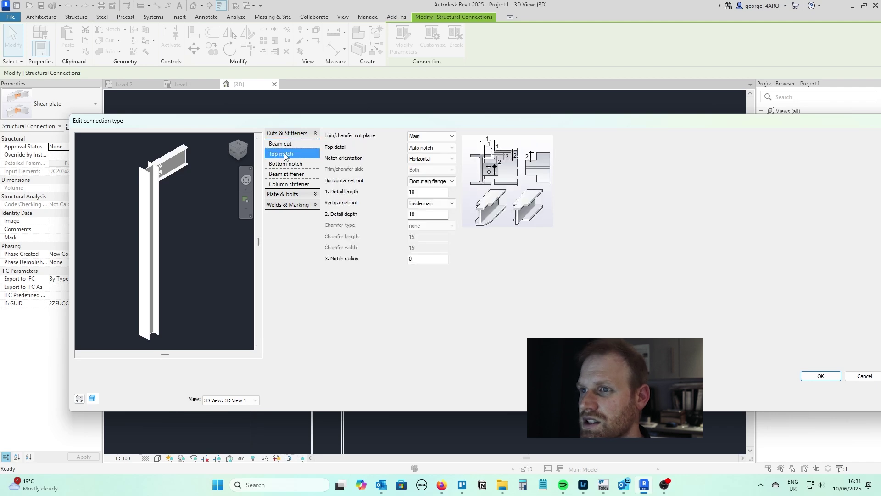
pyautogui.click(284, 176)
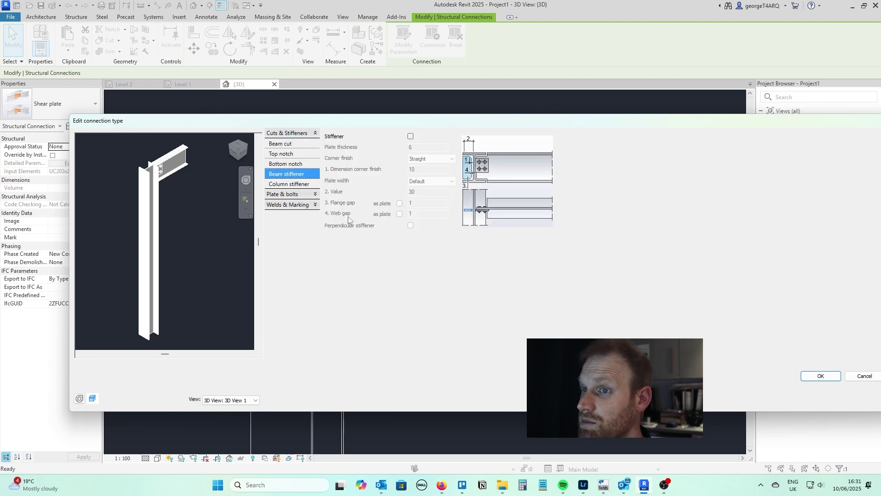
pyautogui.click(288, 184)
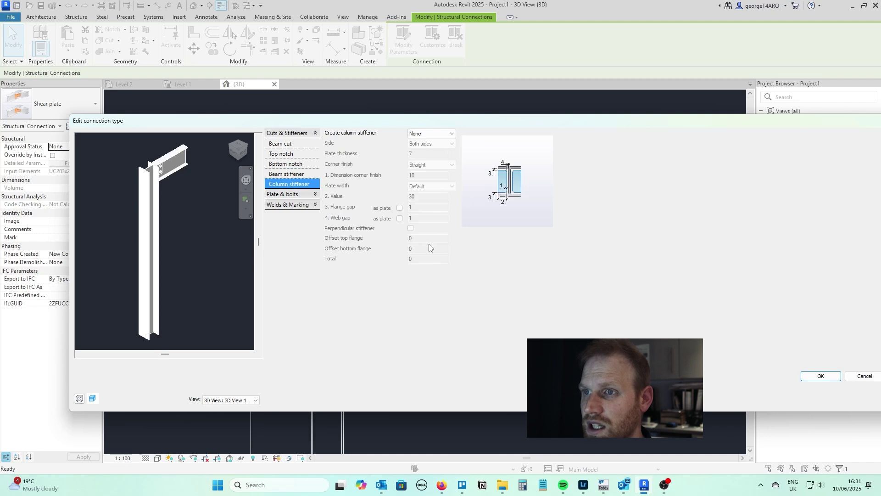
pyautogui.click(289, 194)
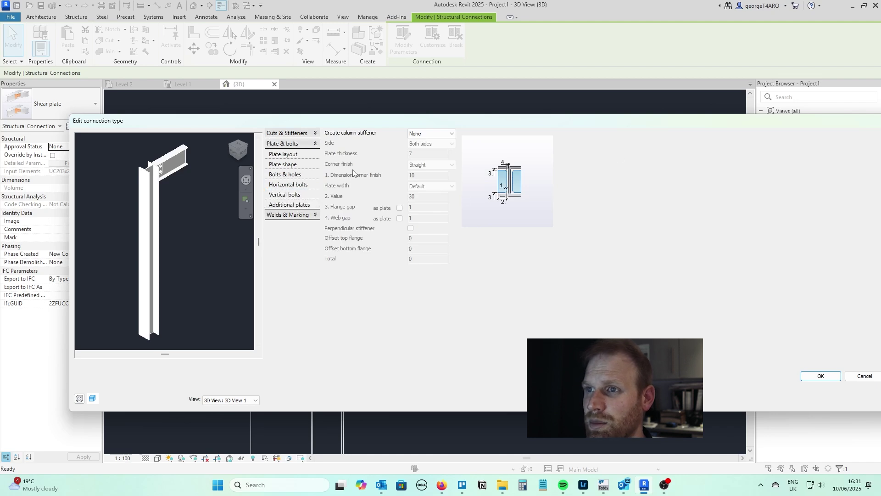
pyautogui.click(281, 155)
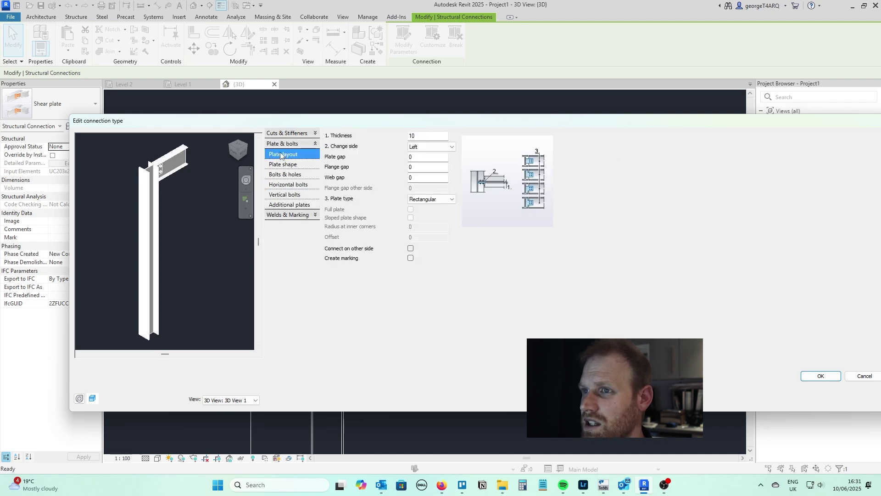
pyautogui.click(443, 148)
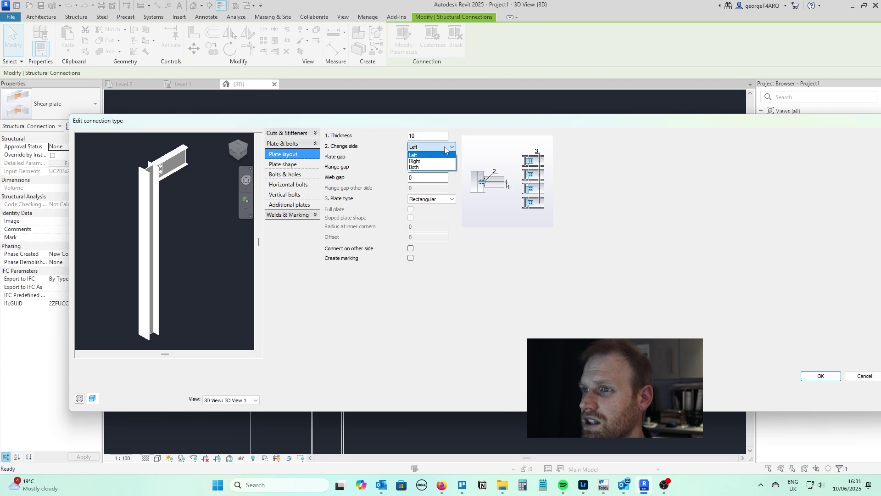
pyautogui.click(417, 167)
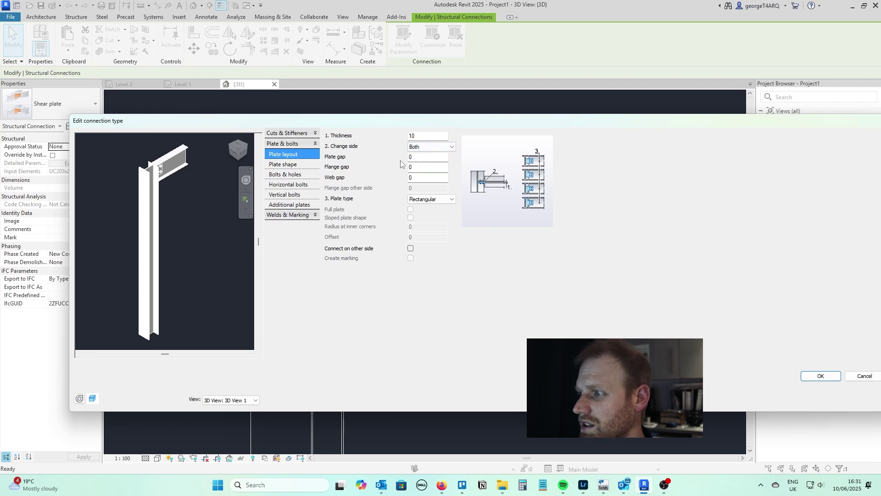
pyautogui.click(815, 378)
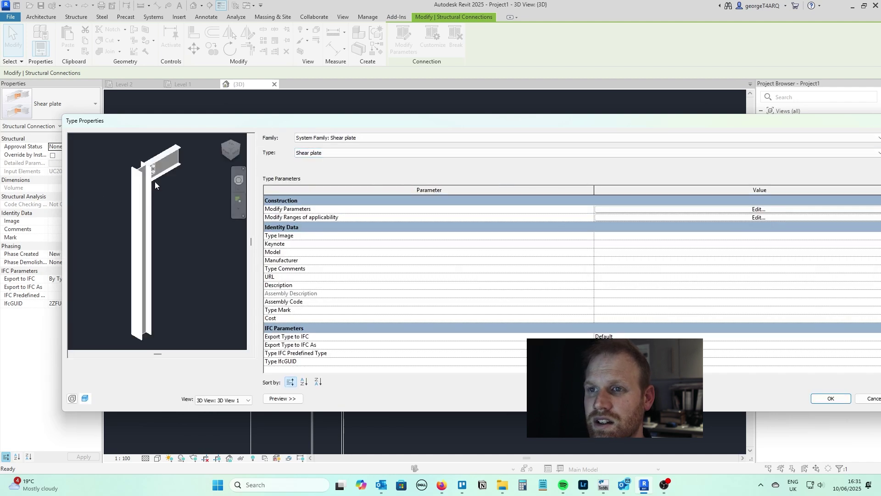
# Reopen the Shear plate parameters and set Plate layout Change side back to Left.
pyautogui.keyDown('shift'); pyautogui.moveTo(182, 198); pyautogui.dragTo(196, 240, button='middle'); pyautogui.keyUp('shift')
pyautogui.scroll(4, 138, 193)
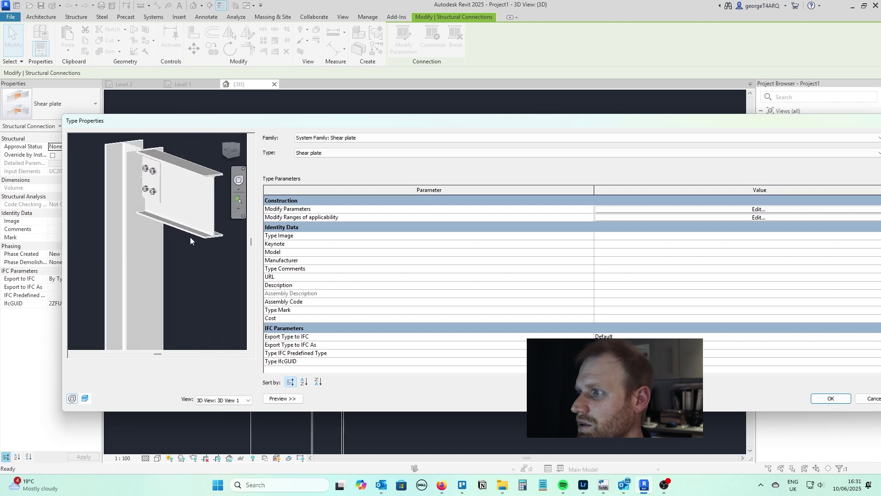
pyautogui.click(712, 210)
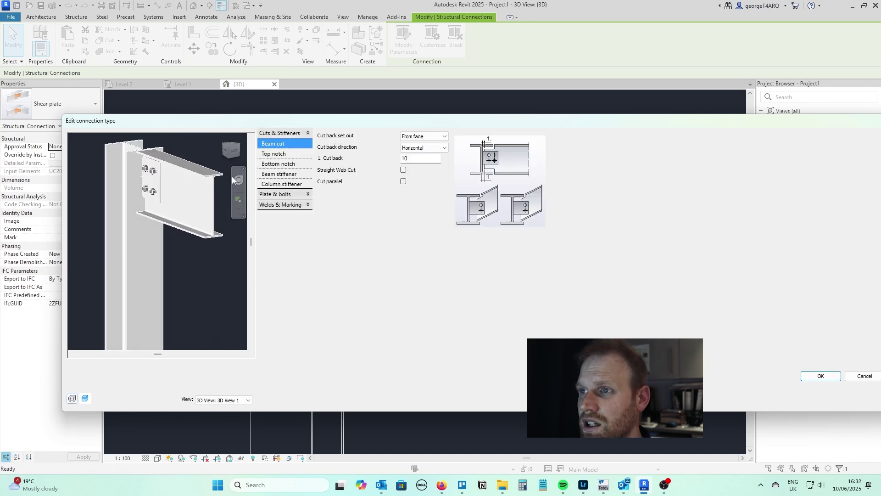
pyautogui.click(284, 194)
pyautogui.click(274, 154)
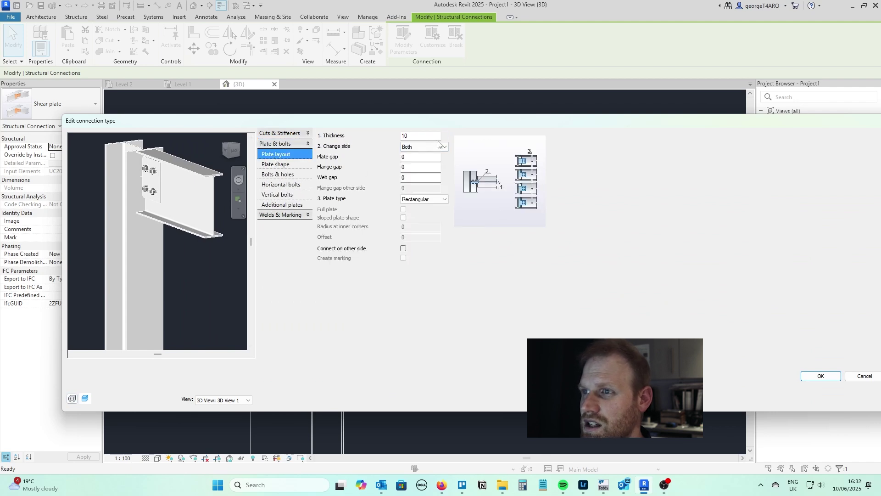
pyautogui.click(440, 146)
pyautogui.click(416, 156)
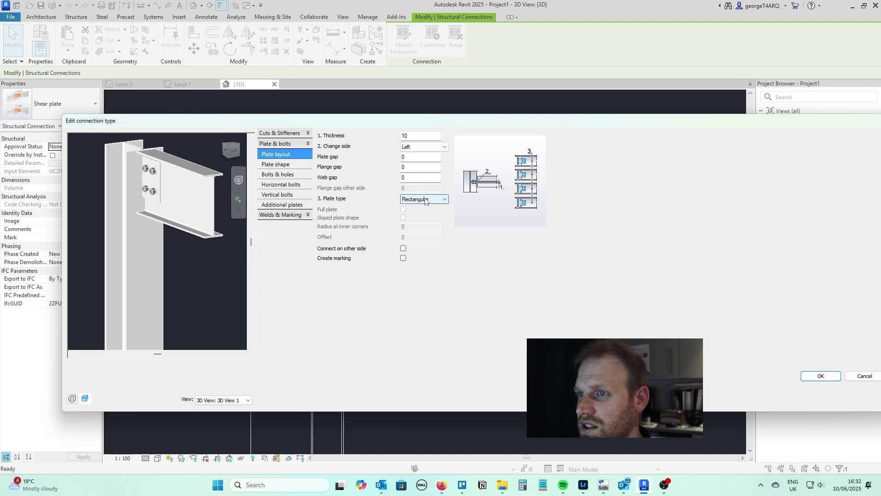
pyautogui.click(282, 164)
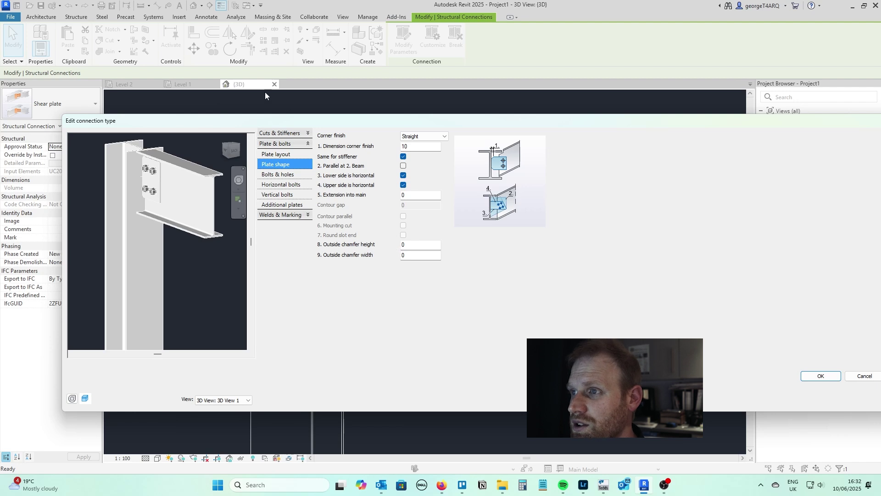
# Set bolt diameter to 16 mm and horizontal bolts to 50, 150, 50 spacing.
pyautogui.click(277, 175)
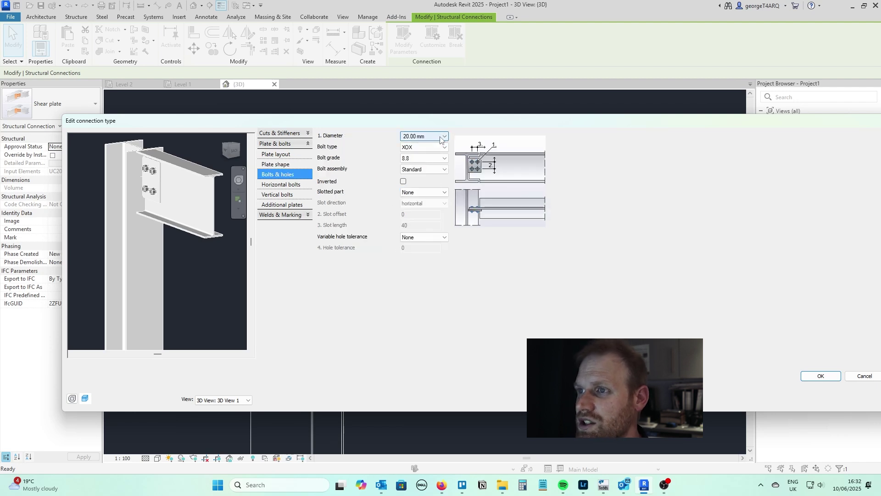
pyautogui.click(422, 136)
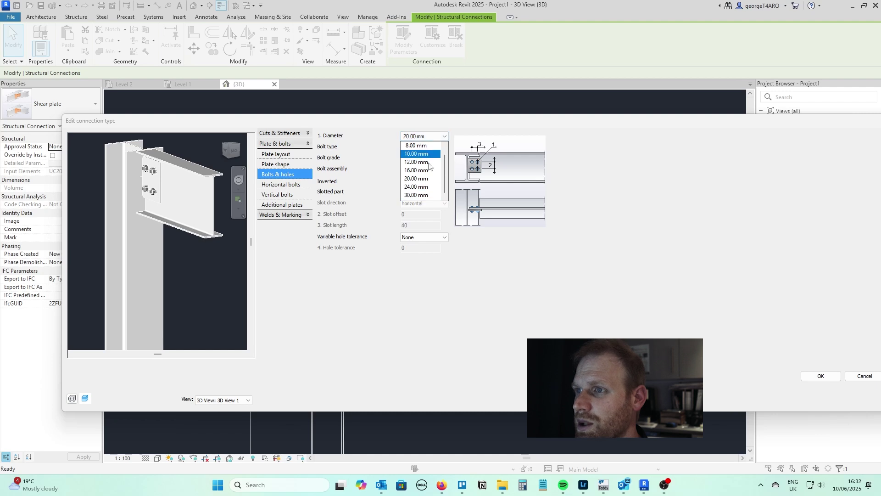
pyautogui.click(415, 178)
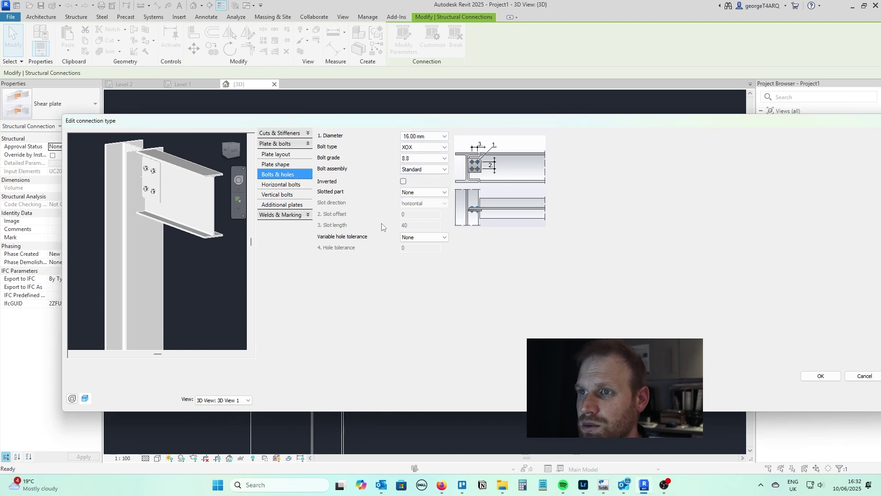
pyautogui.click(281, 185)
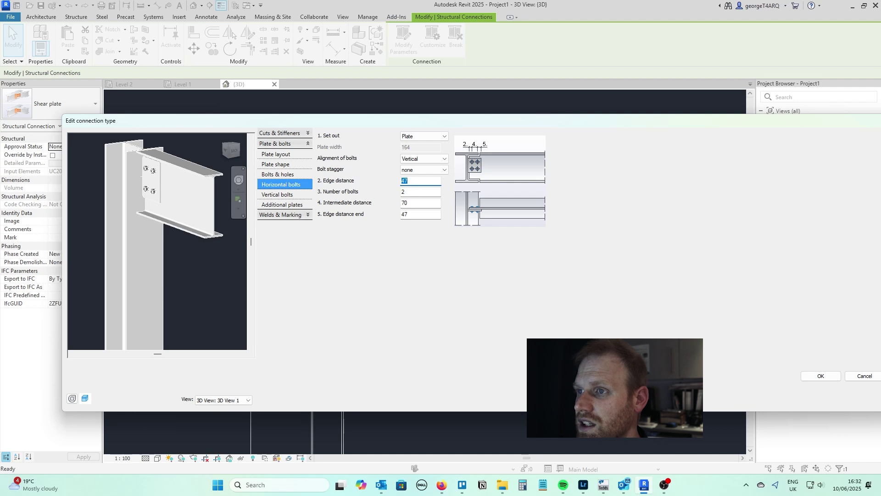
pyautogui.doubleClick(416, 206)
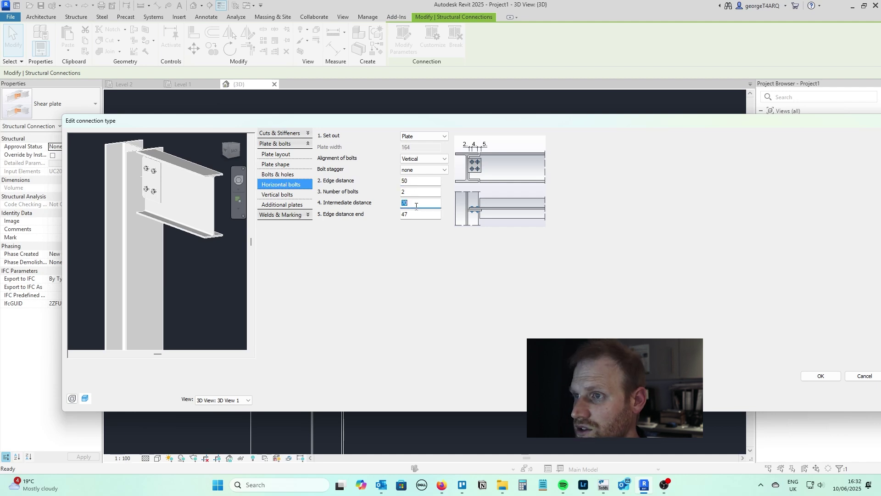
pyautogui.write('150')
pyautogui.doubleClick(421, 214)
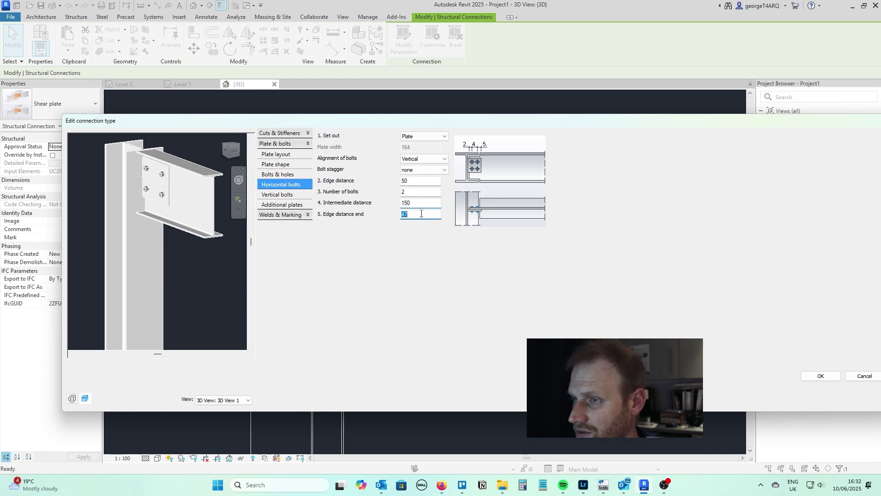
pyautogui.click(419, 190)
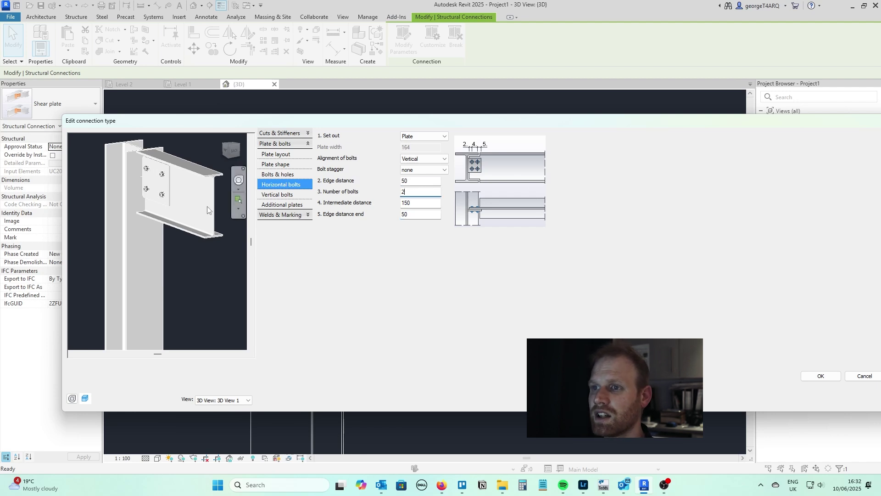
# Set the vertical bolts' Set out to Middle to centre them on the plate.
pyautogui.click(286, 197)
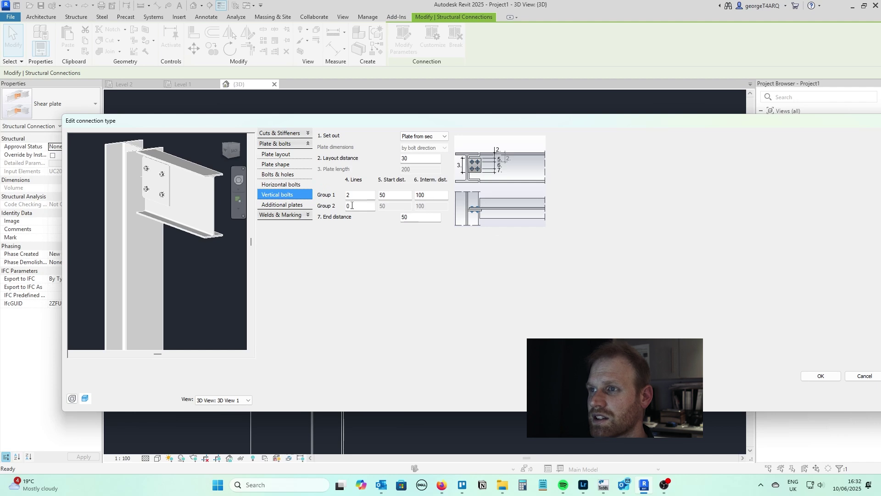
pyautogui.click(418, 136)
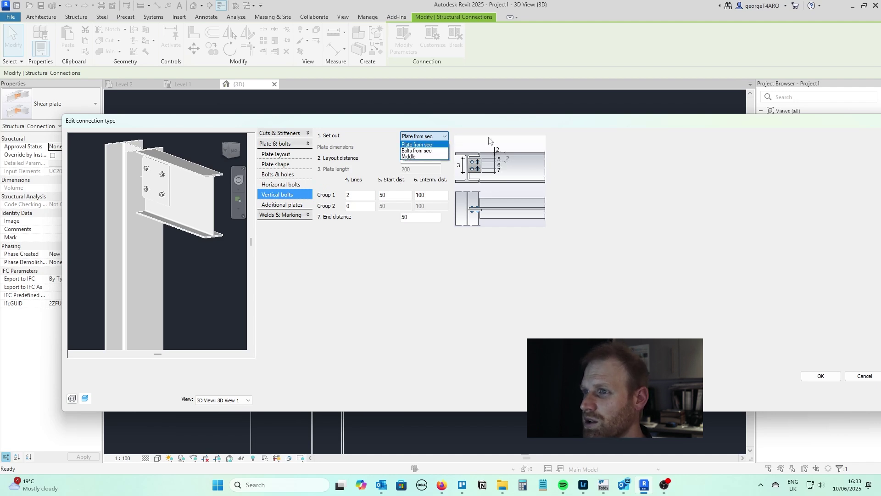
pyautogui.press('Down')
pyautogui.press('Down')
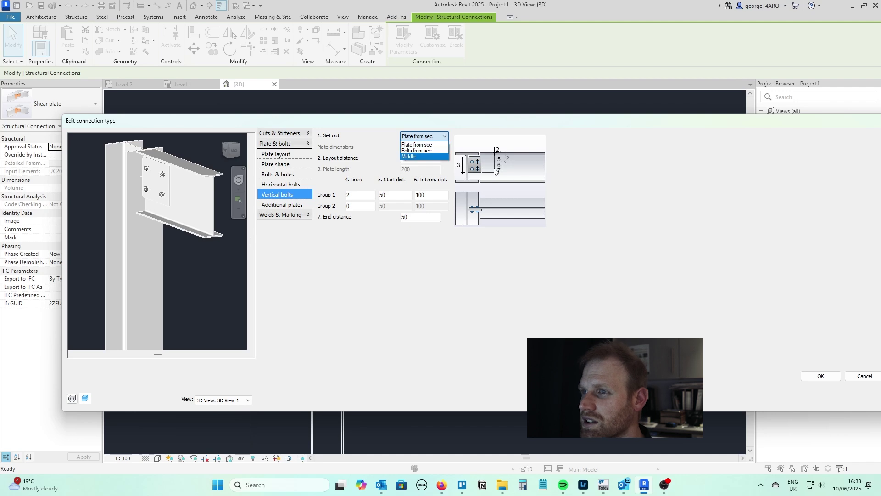
pyautogui.click(428, 145)
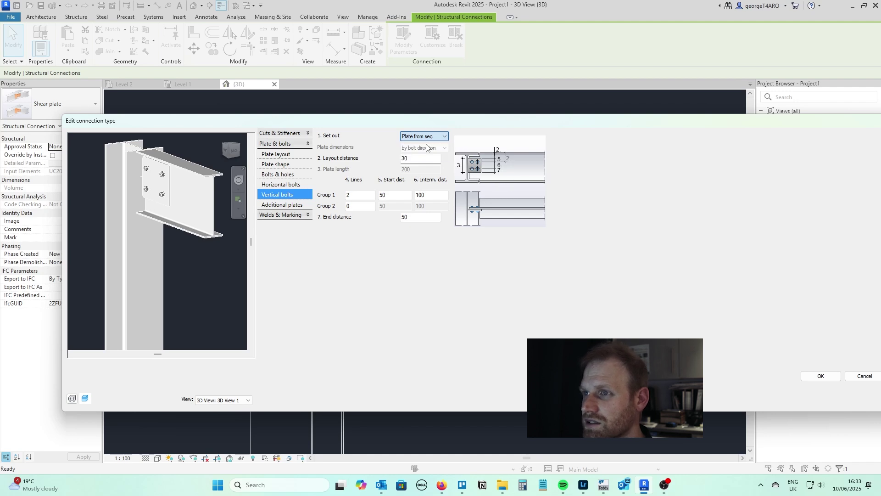
pyautogui.click(441, 137)
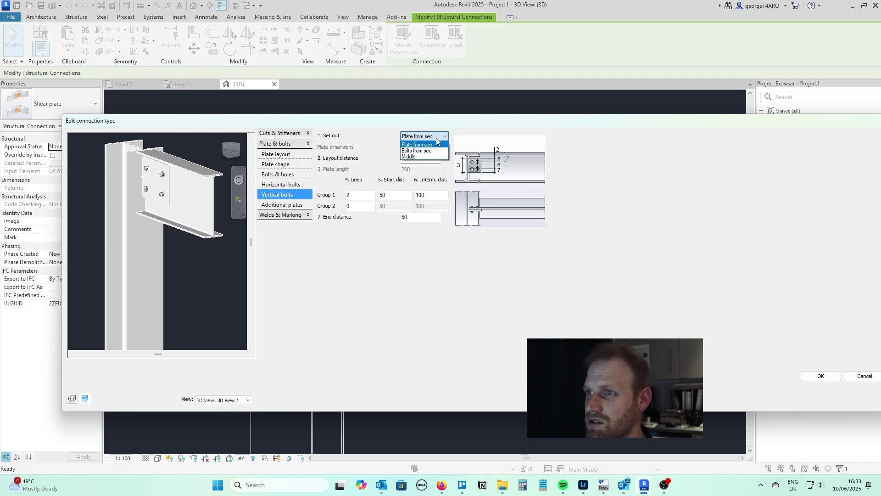
pyautogui.click(415, 157)
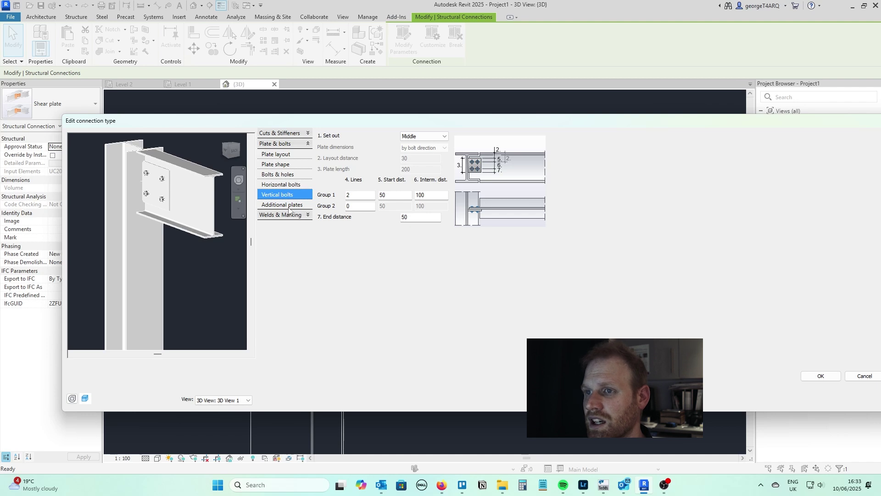
# Keep no additional plate, review the 6 mm shop web welds, and confirm the connection type.
pyautogui.click(273, 205)
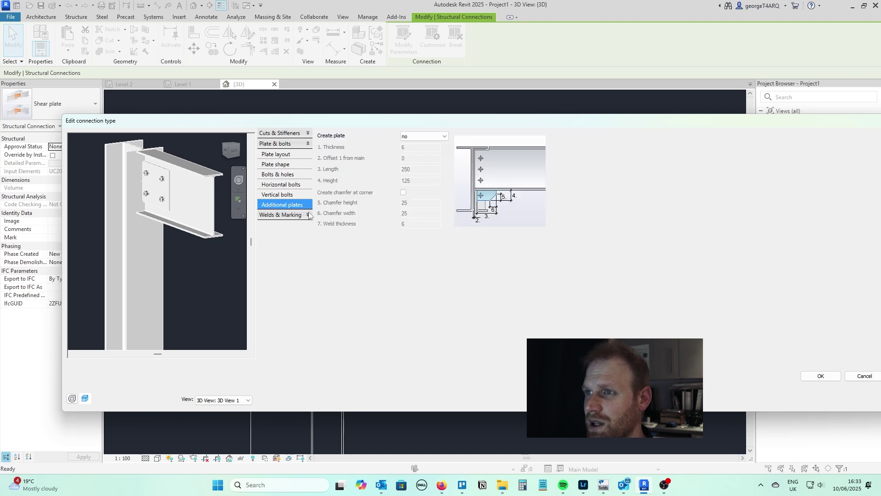
pyautogui.click(424, 137)
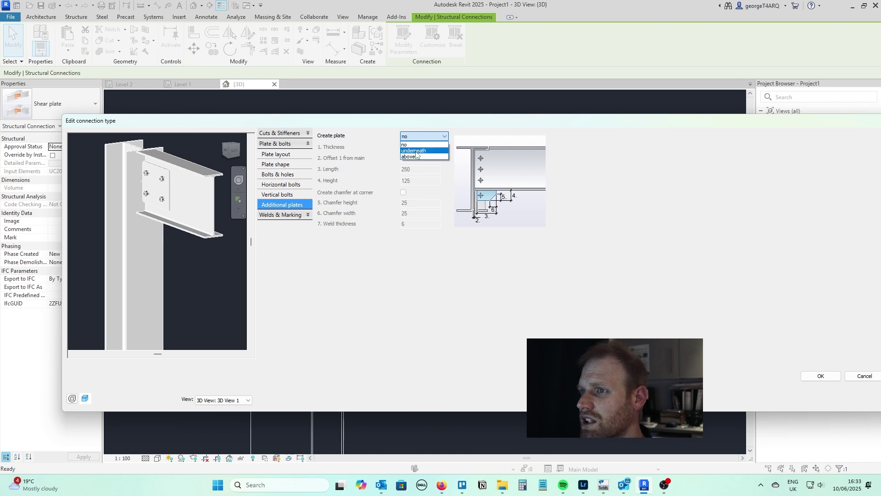
pyautogui.click(446, 139)
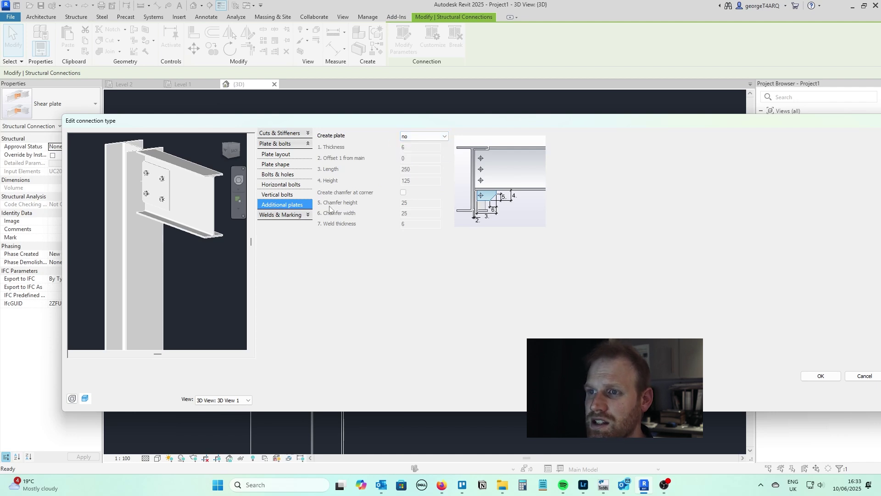
pyautogui.click(282, 215)
pyautogui.click(272, 165)
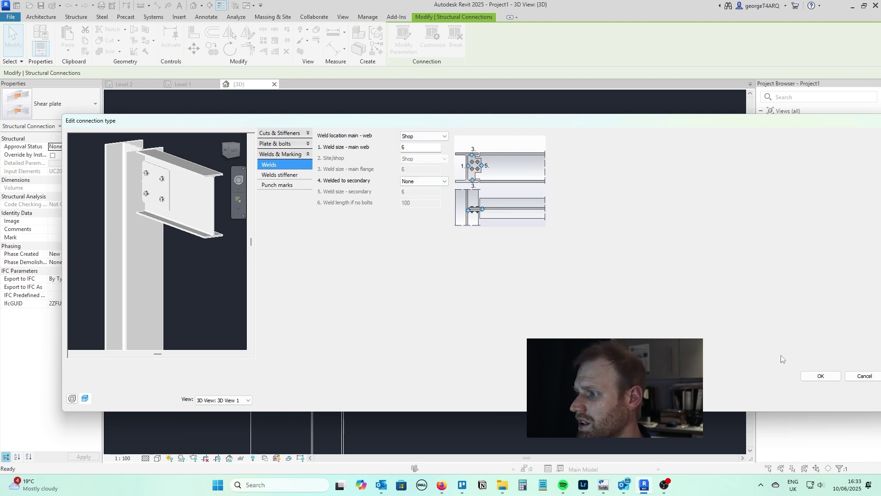
pyautogui.click(822, 377)
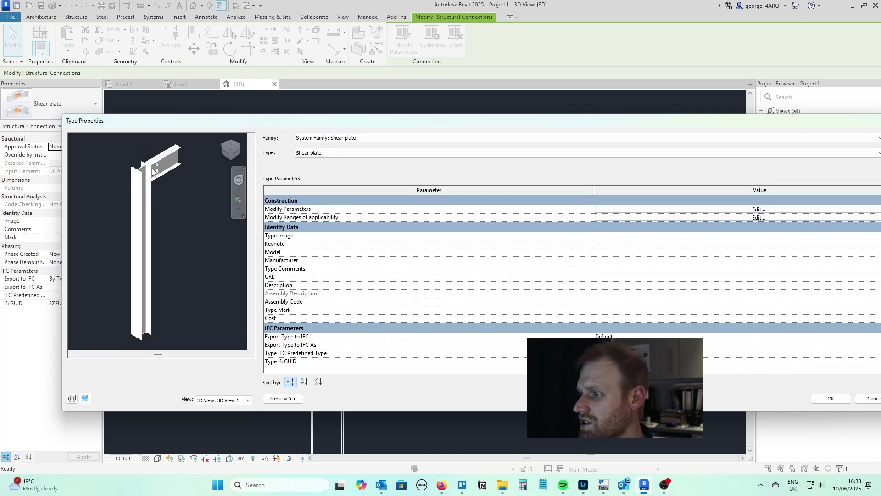
# Close Type Properties, orbit and zoom to the joint, and select the shear plate connection.
pyautogui.click(830, 398)
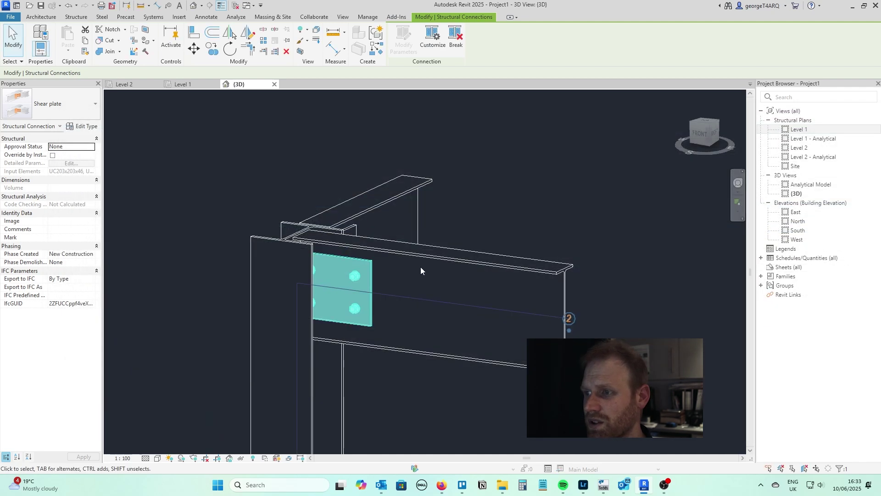
pyautogui.click(456, 396)
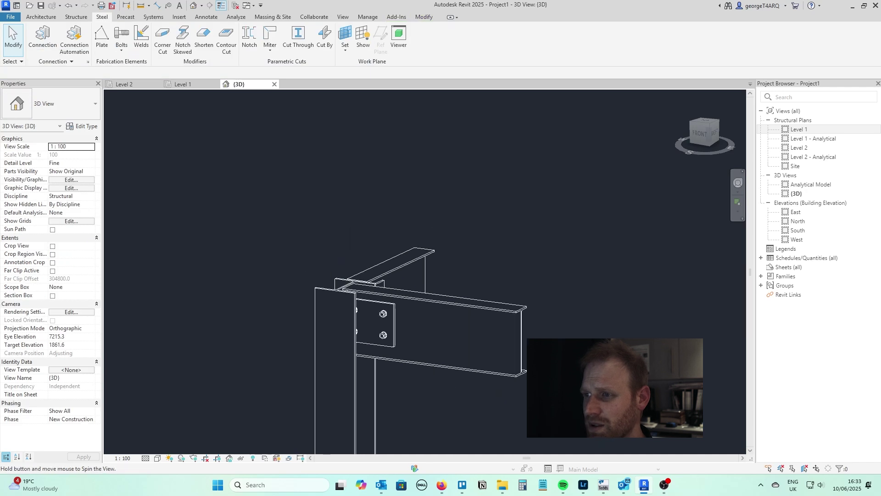
pyautogui.keyDown('shift'); pyautogui.moveTo(438, 386); pyautogui.dragTo(498, 445, button='middle'); pyautogui.keyUp('shift')
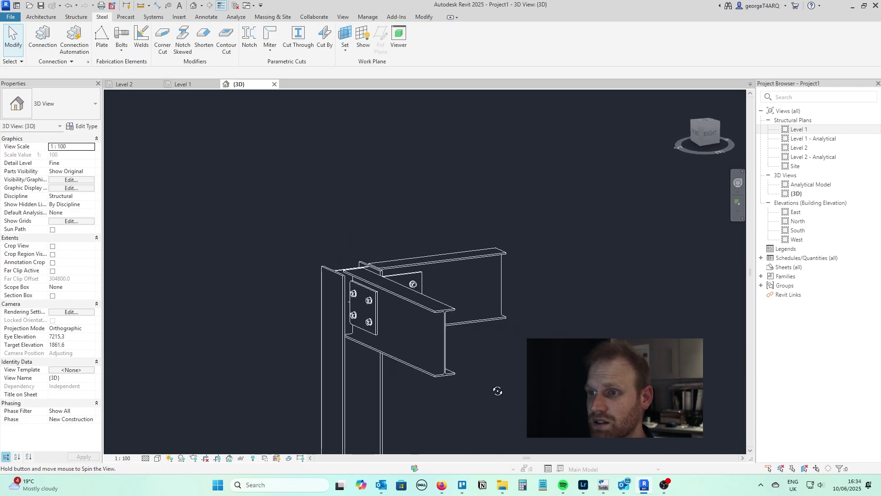
pyautogui.scroll(3, 343, 312)
pyautogui.click(379, 278)
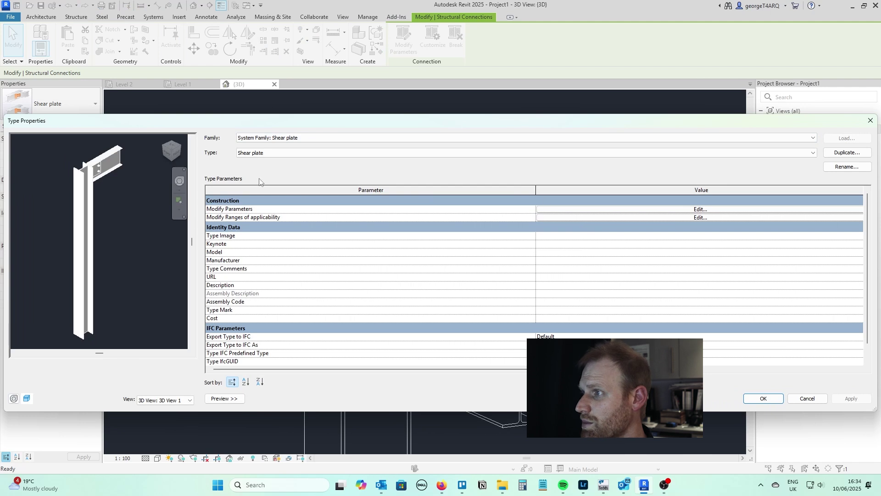
# Duplicate the type as 'Shear plate 2' with a horizontal bolt intermediate distance of 250.
pyautogui.click(847, 153)
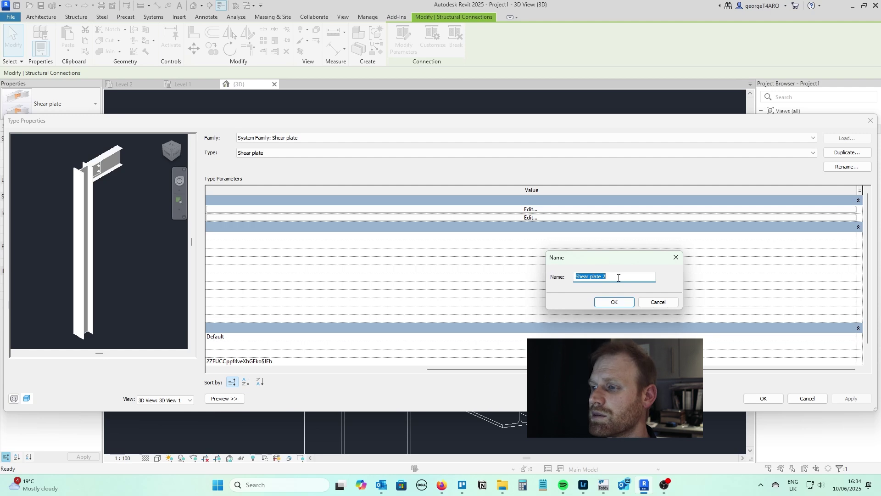
pyautogui.click(615, 302)
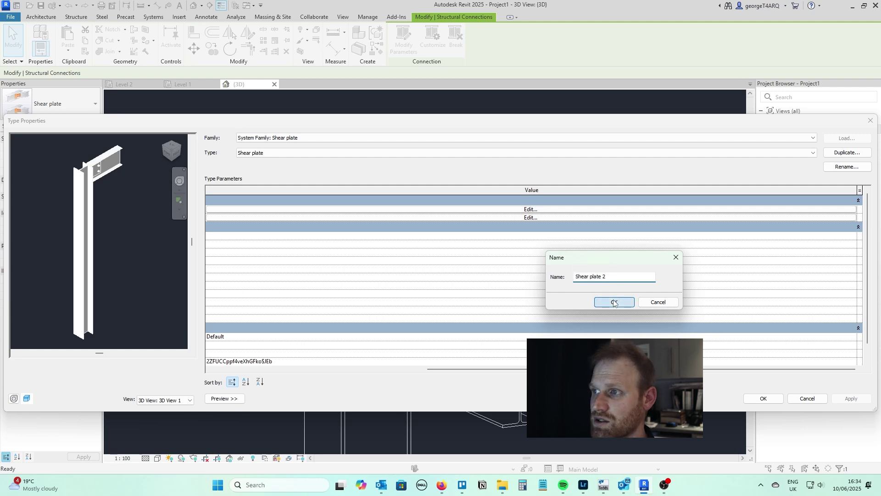
pyautogui.click(534, 218)
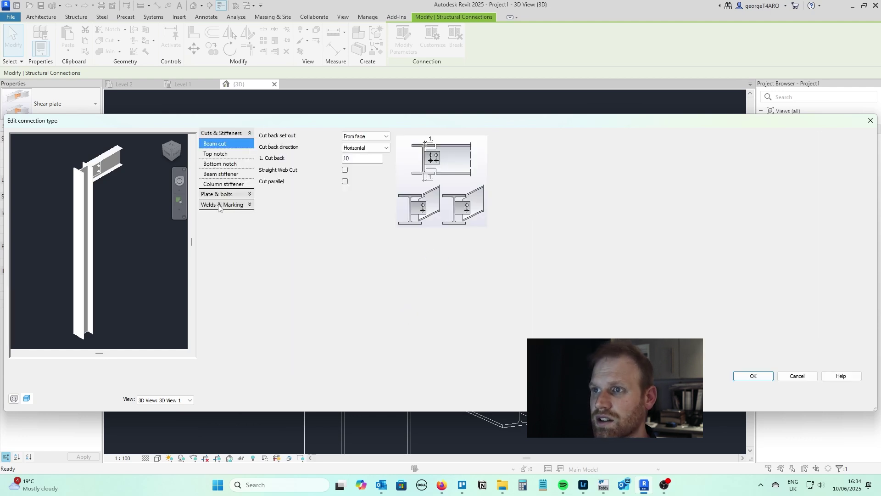
pyautogui.click(212, 197)
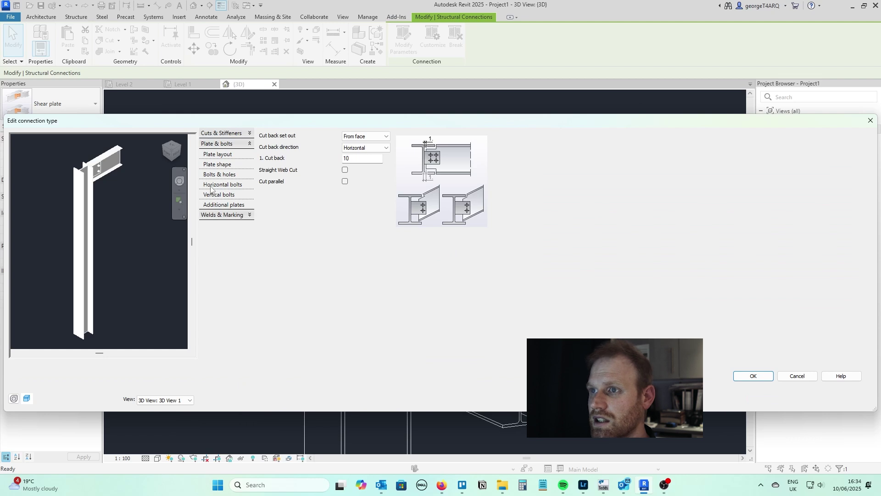
pyautogui.click(214, 185)
pyautogui.doubleClick(358, 203)
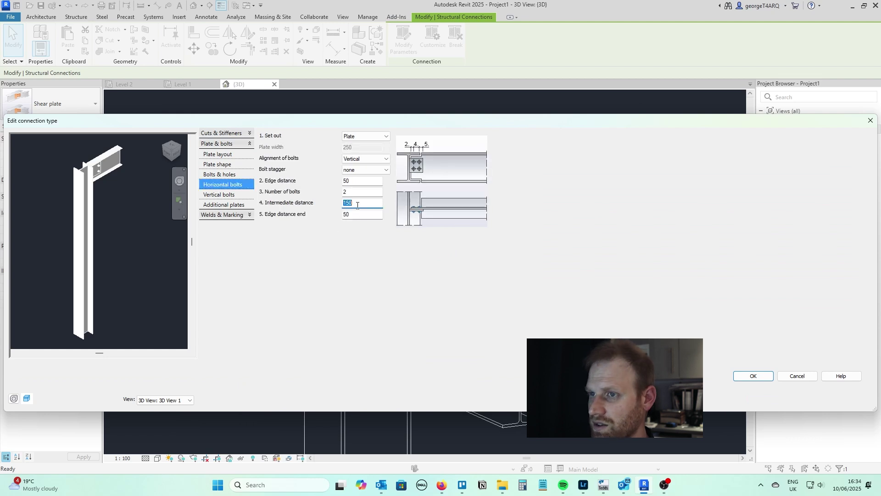
pyautogui.write('250')
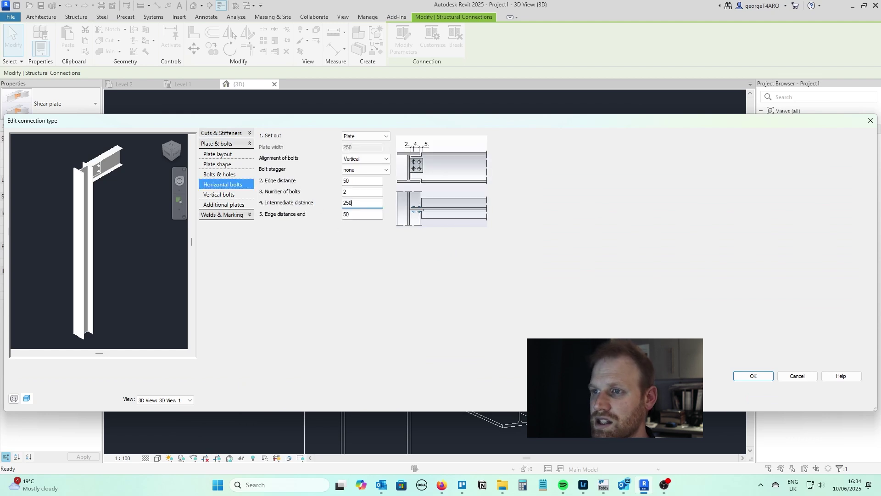
pyautogui.click(359, 215)
pyautogui.click(753, 376)
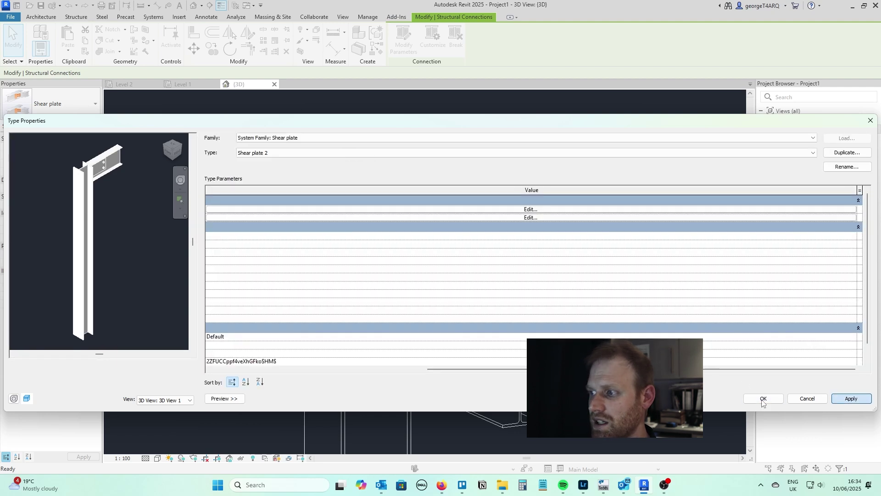
# Apply Shear plate 2, then orbit and reselect the connection to see its wider bolt spacing.
pyautogui.click(763, 398)
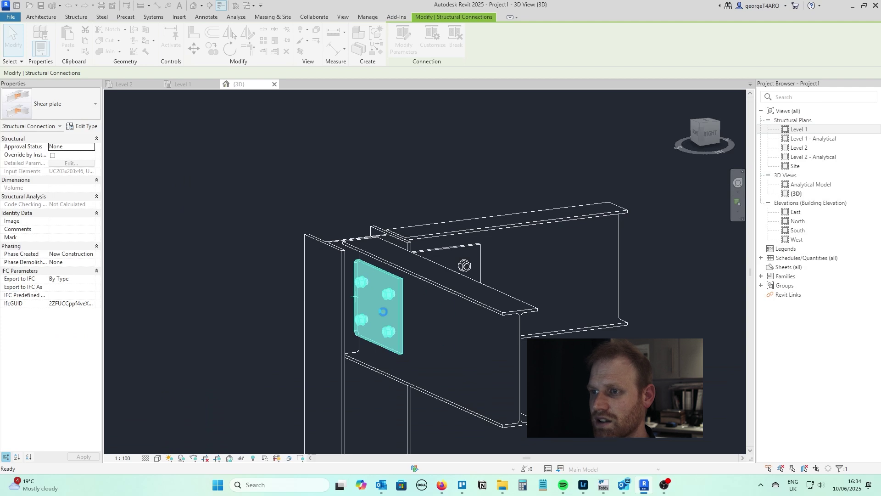
pyautogui.press('Escape')
pyautogui.scroll(-8, 381, 312)
pyautogui.keyDown('shift'); pyautogui.moveTo(400, 348); pyautogui.dragTo(474, 352, button='middle'); pyautogui.keyUp('shift')
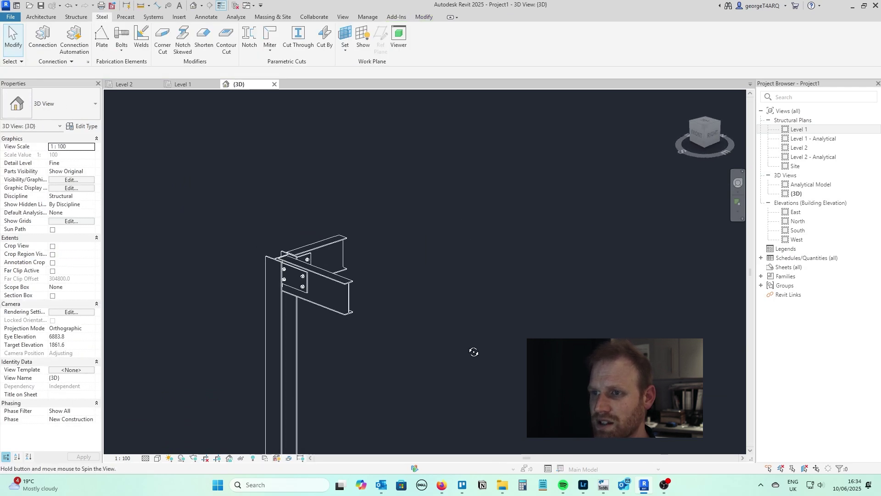
pyautogui.scroll(4, 269, 313)
pyautogui.click(362, 264)
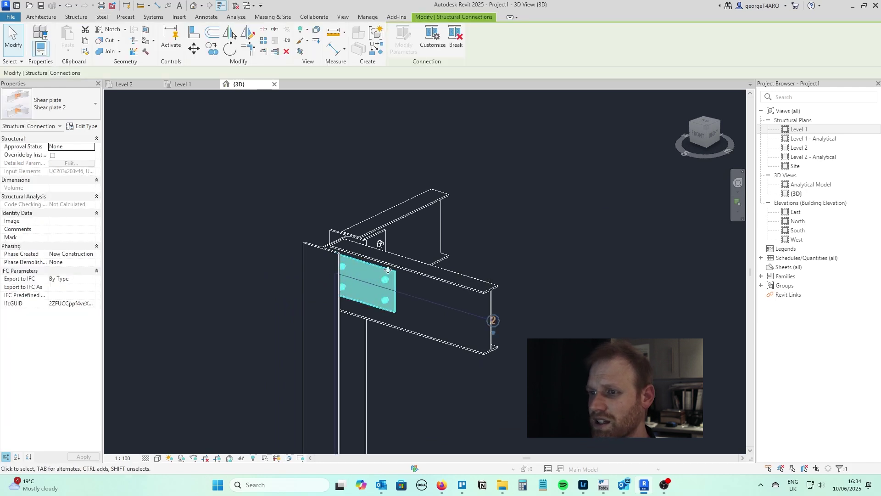
pyautogui.scroll(-4, 351, 269)
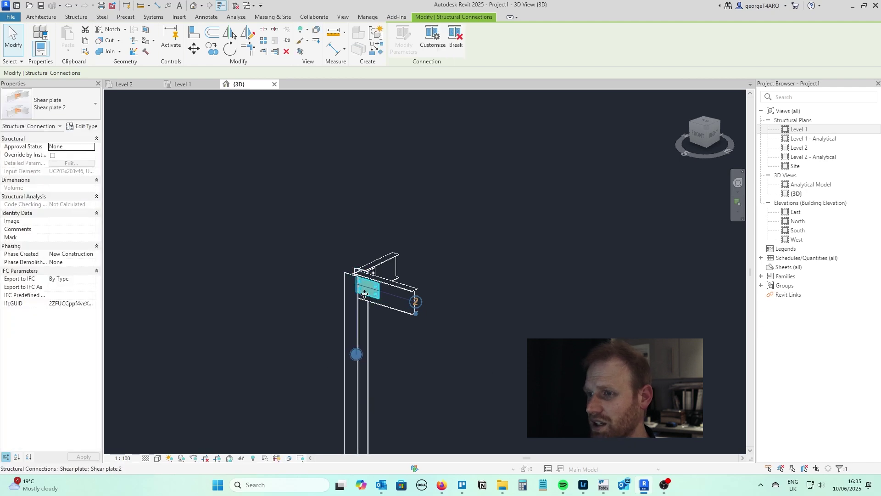
# Toggle the connection's primary member until the UB305x102x25 beam, not the column, is primary.
pyautogui.click(417, 312)
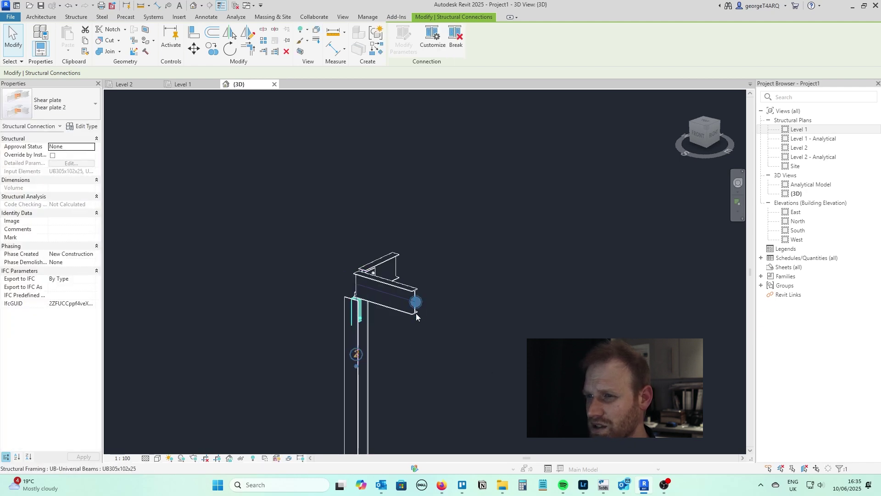
pyautogui.scroll(2, 372, 275)
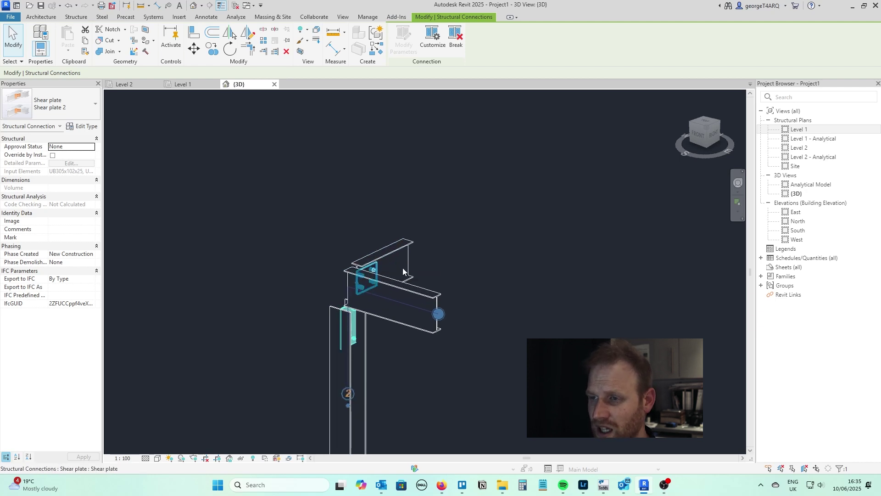
pyautogui.scroll(-2, 354, 408)
pyautogui.keyDown('shift'); pyautogui.moveTo(347, 417); pyautogui.dragTo(353, 334, button='middle'); pyautogui.keyUp('shift')
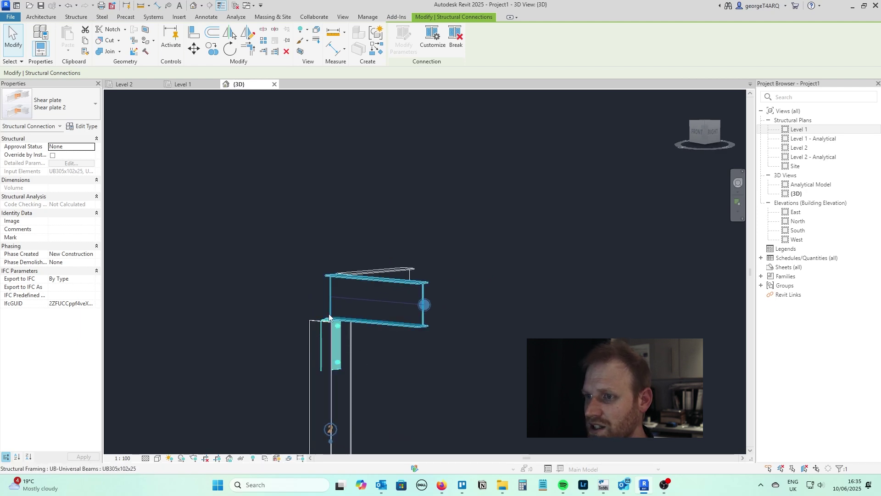
pyautogui.scroll(-2, 380, 319)
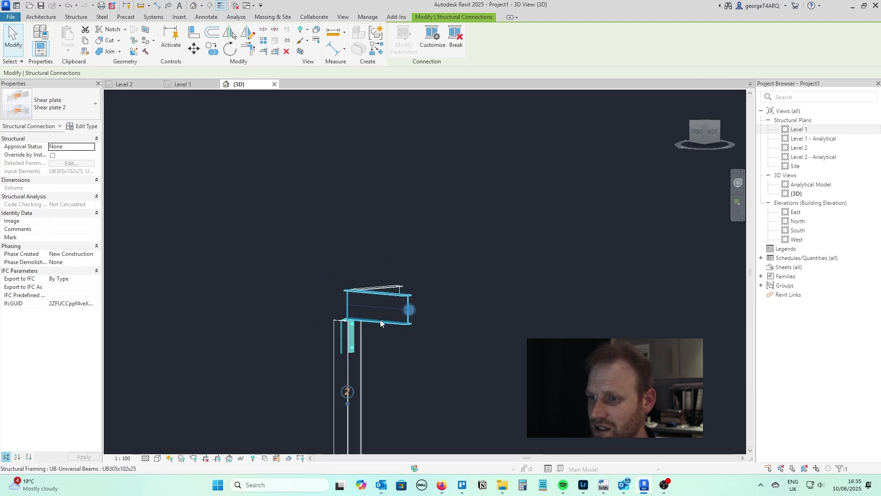
pyautogui.click(348, 404)
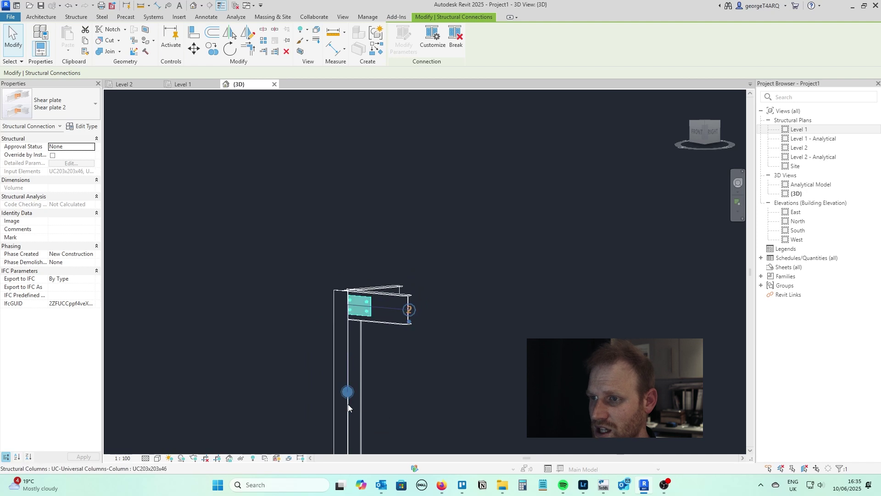
pyautogui.click(410, 321)
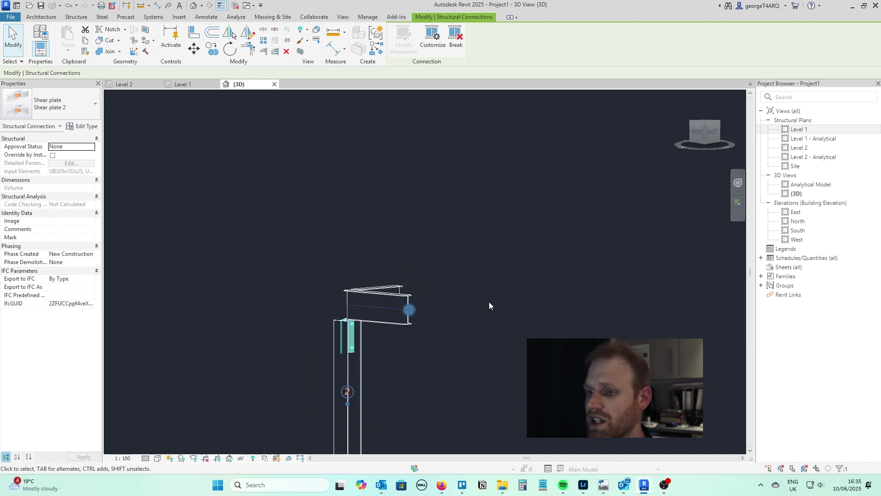
# Deselect the regenerated connection and orbit higher to inspect both beams' shear plates and bolts.
pyautogui.click(409, 349)
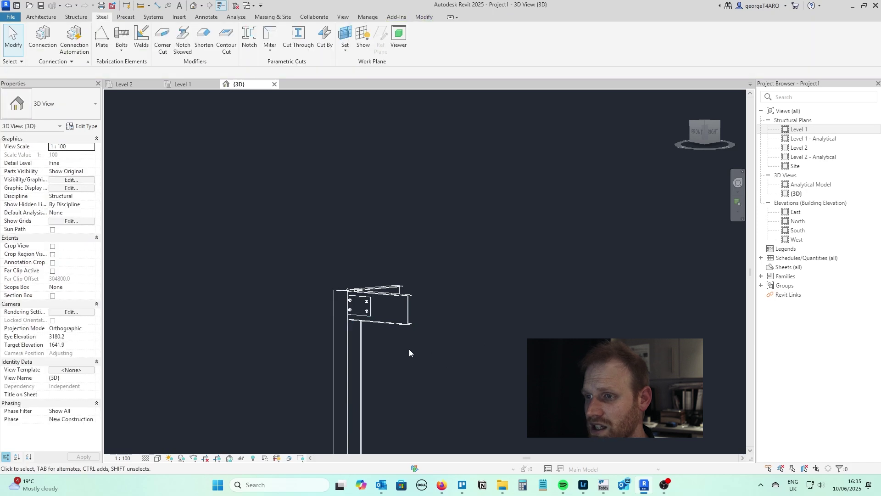
pyautogui.keyDown('shift'); pyautogui.moveTo(413, 359); pyautogui.dragTo(486, 385, button='middle'); pyautogui.keyUp('shift')
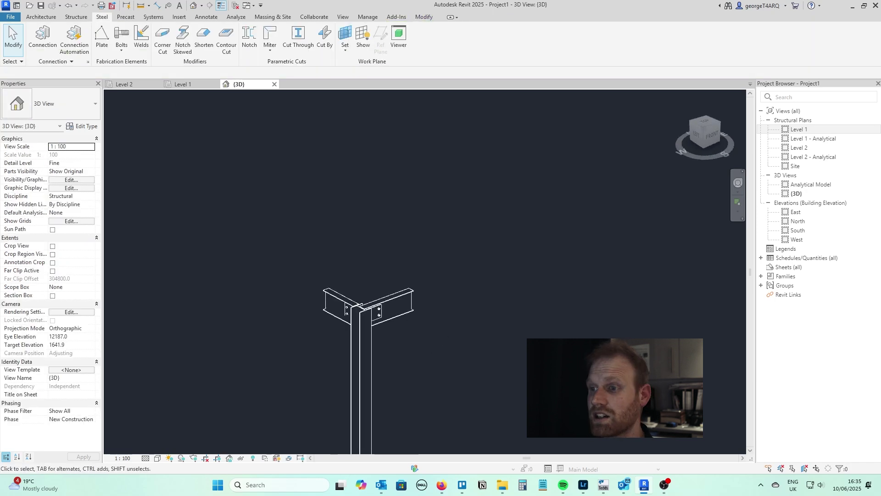